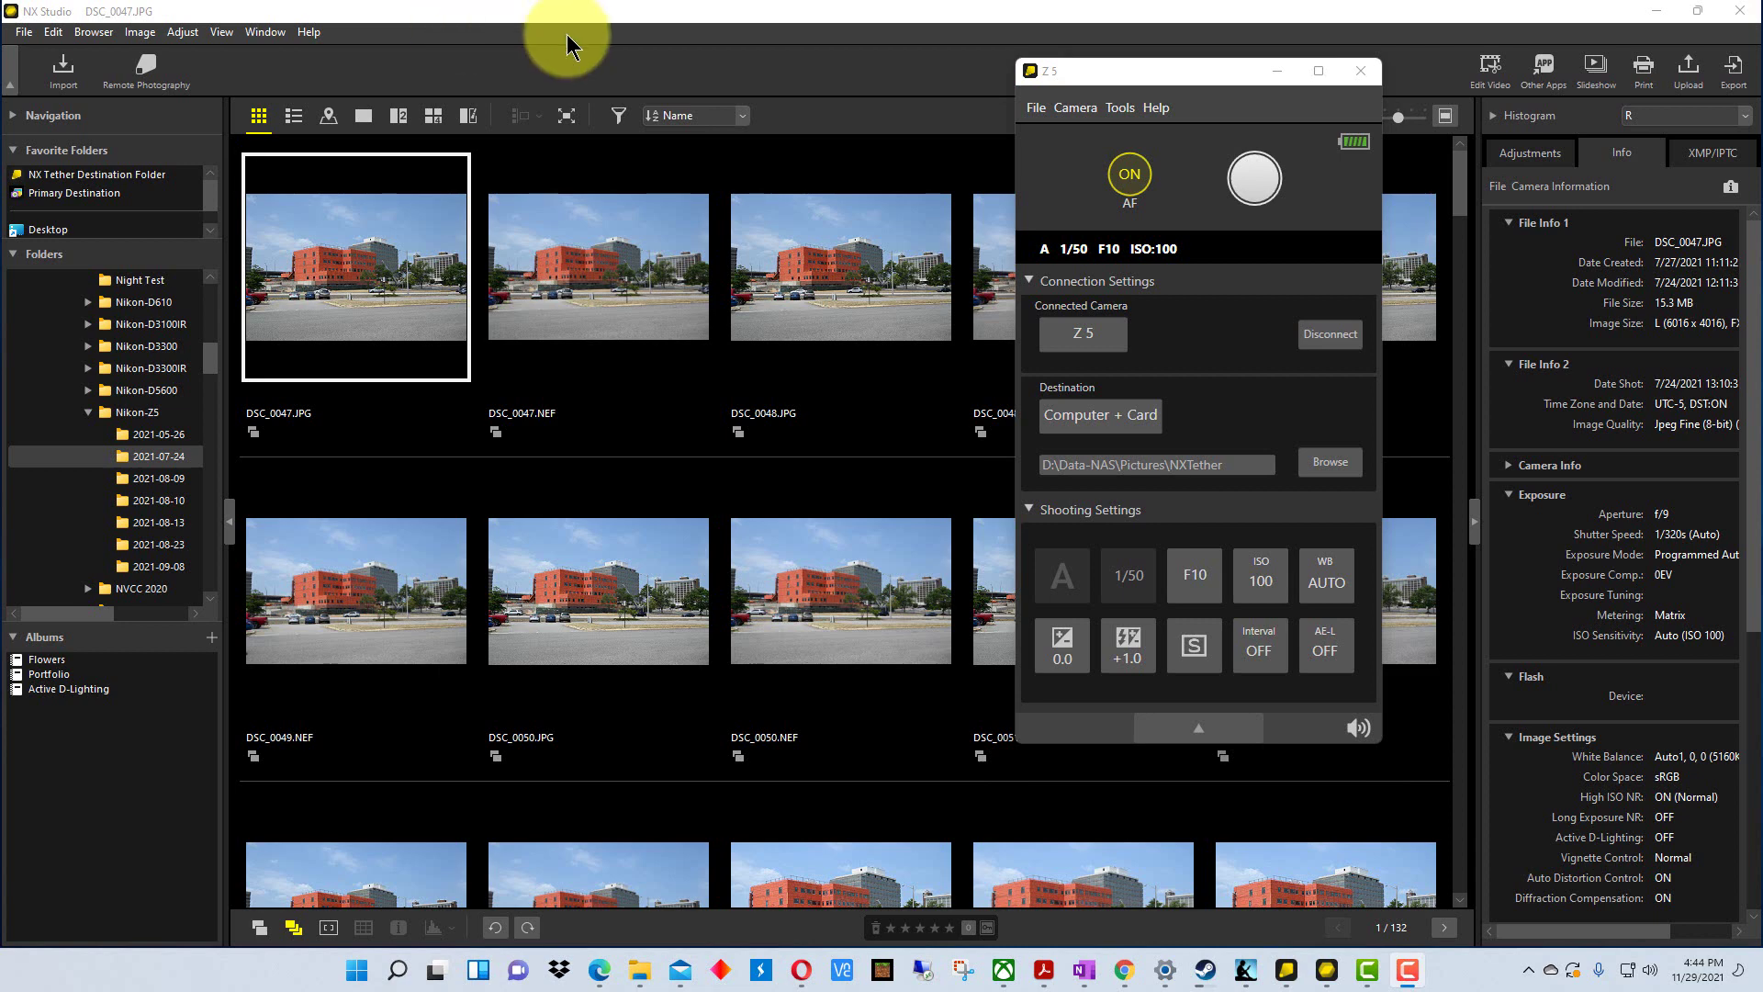
pyautogui.moveTo(1110, 68)
pyautogui.mouseDown()
pyautogui.moveTo(1066, 65)
pyautogui.moveTo(1030, 101)
pyautogui.moveTo(1099, 68)
pyautogui.mouseUp()
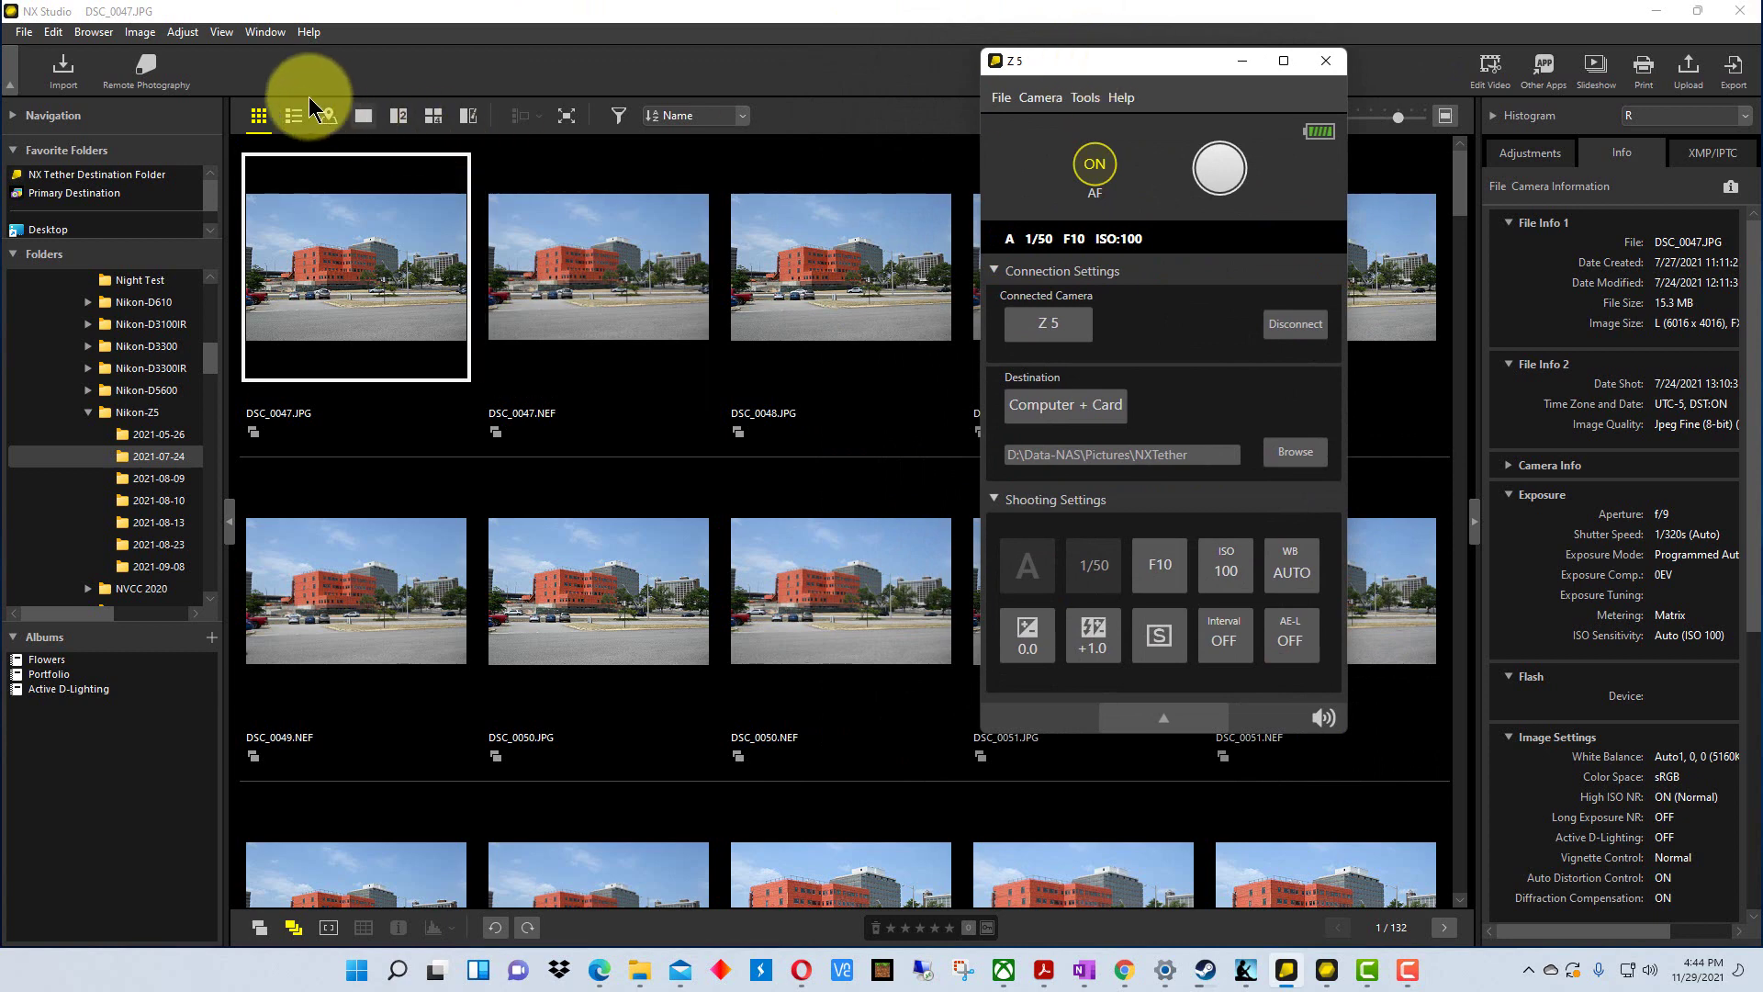
pyautogui.click(30, 40)
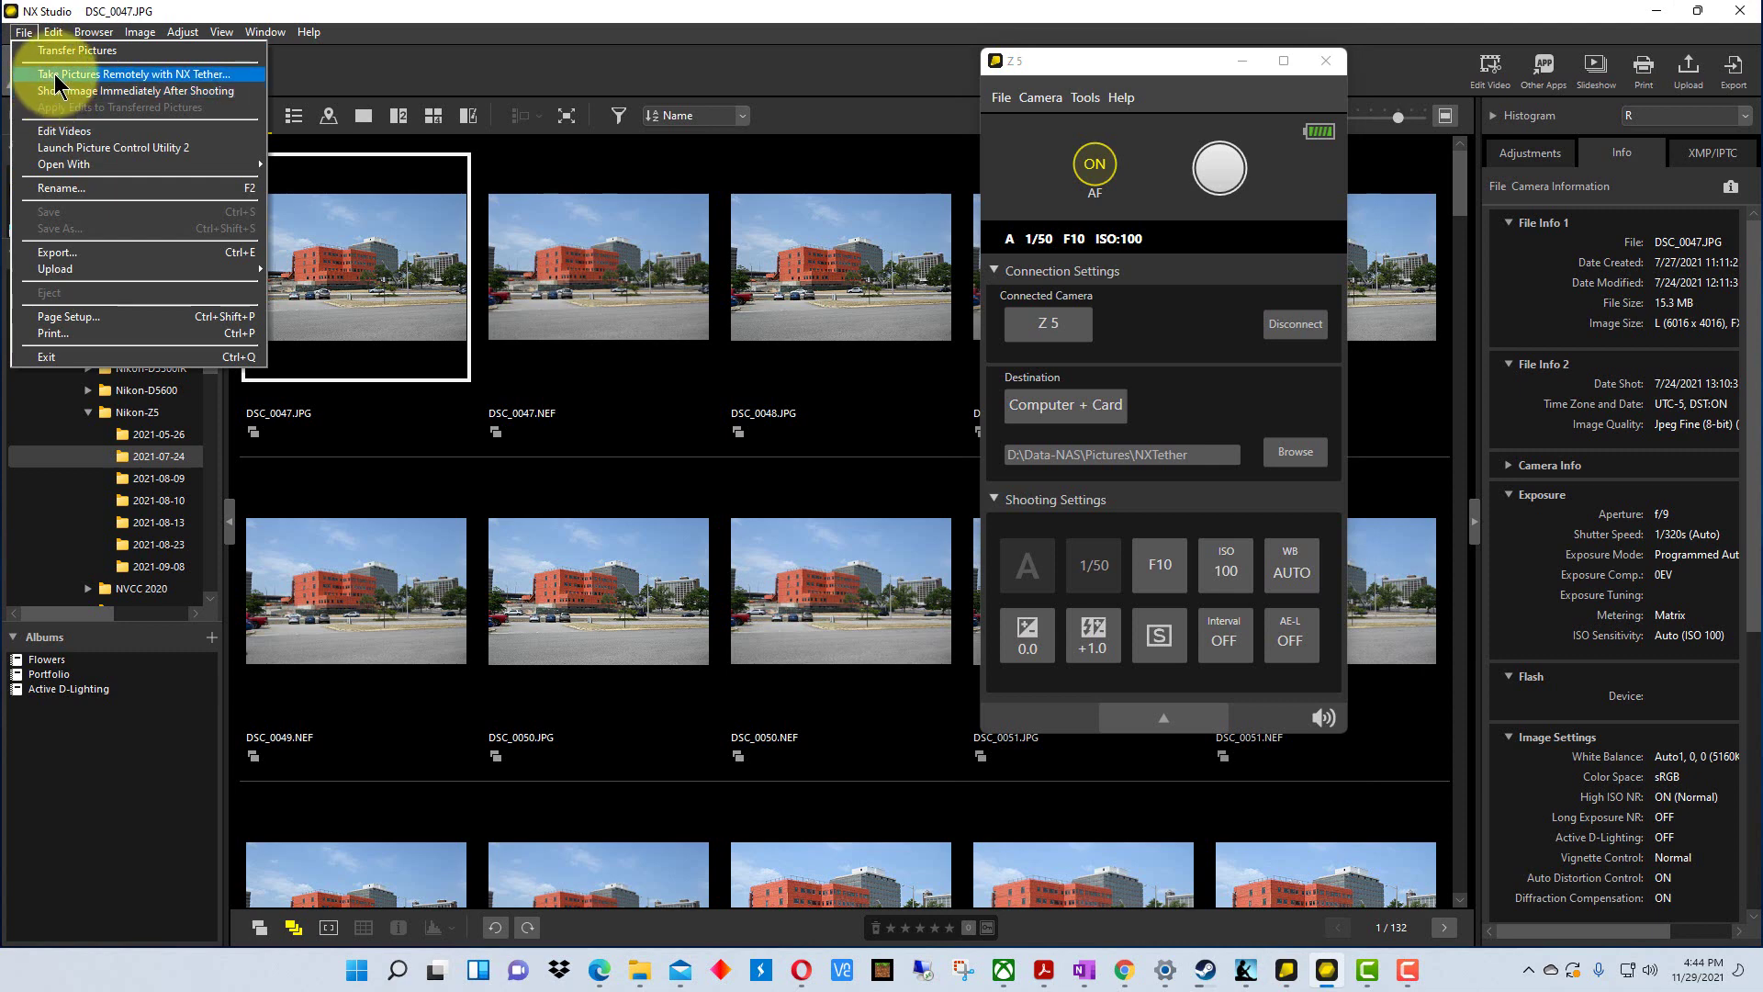
pyautogui.click(611, 13)
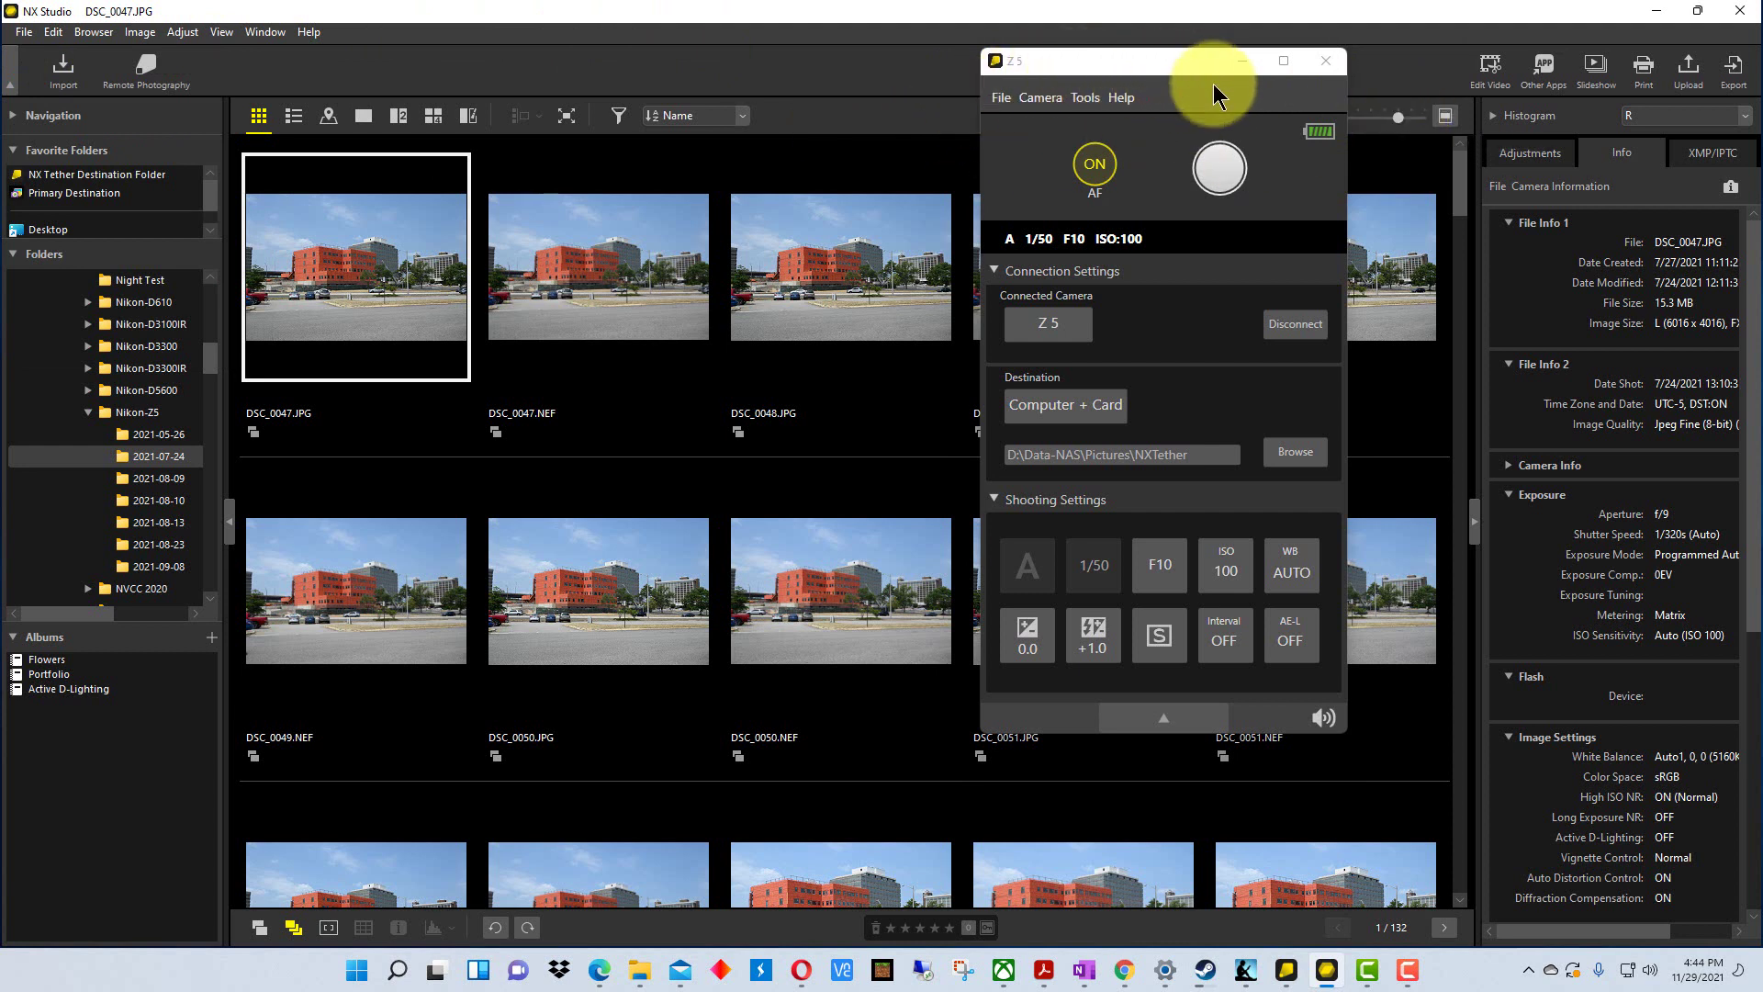
pyautogui.click(23, 32)
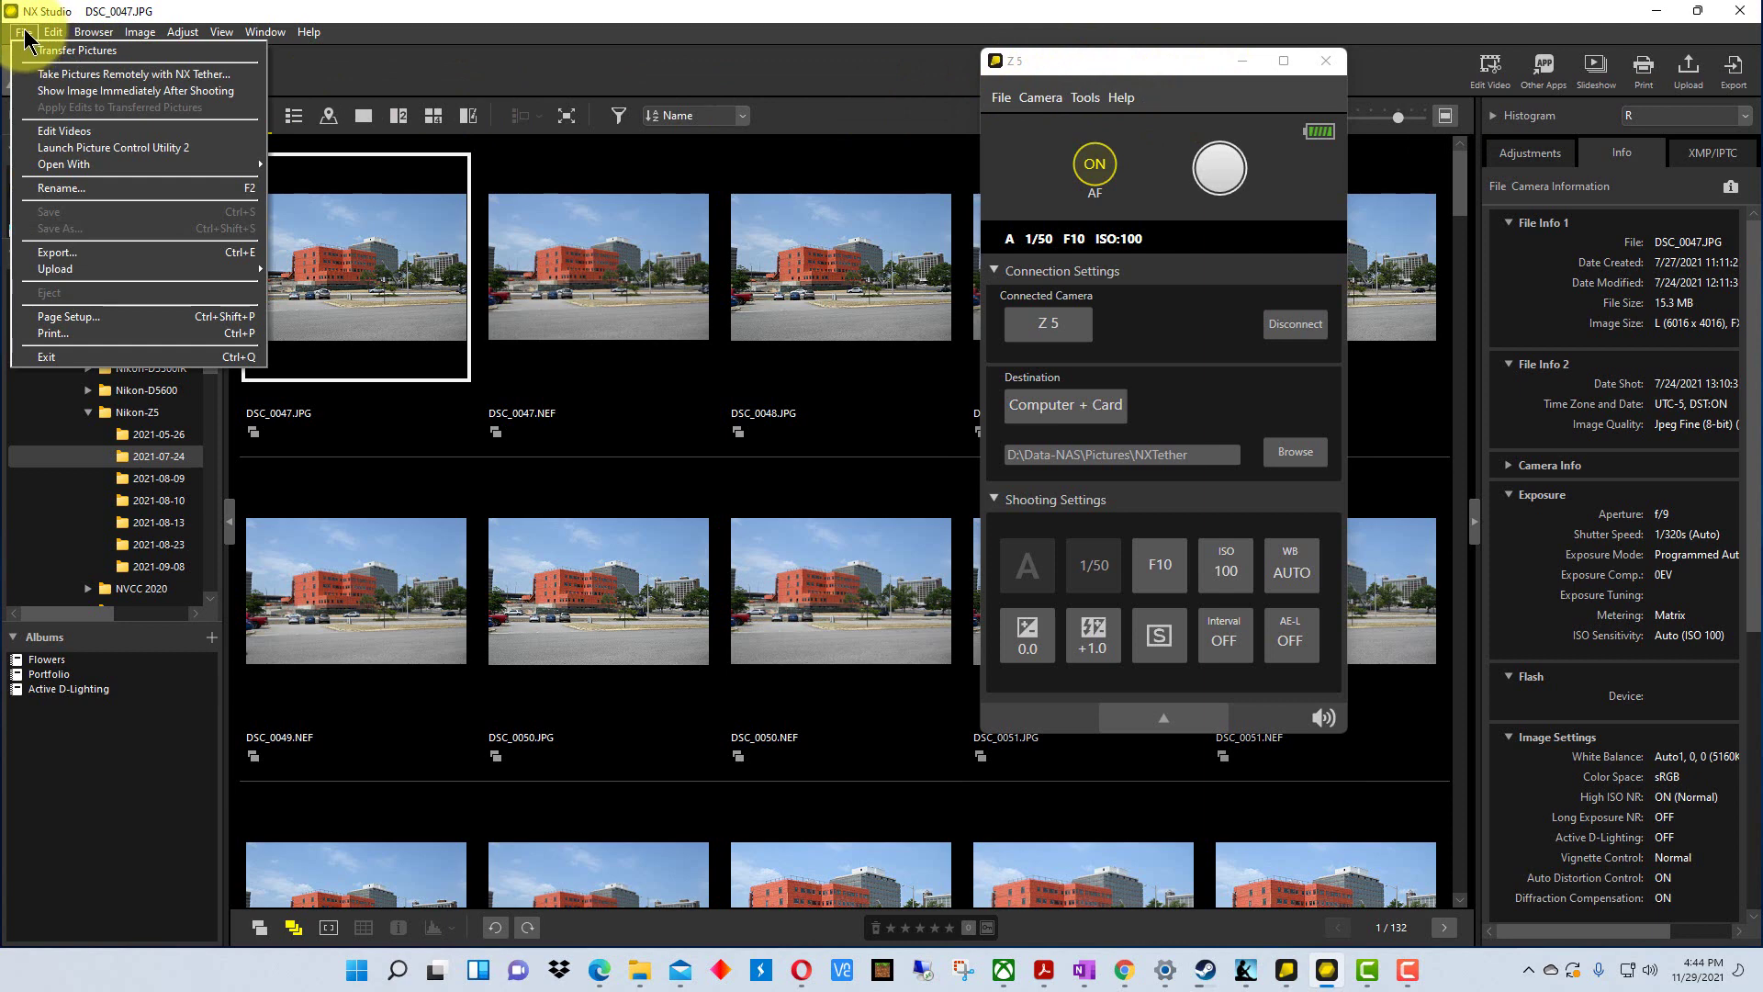
pyautogui.click(37, 76)
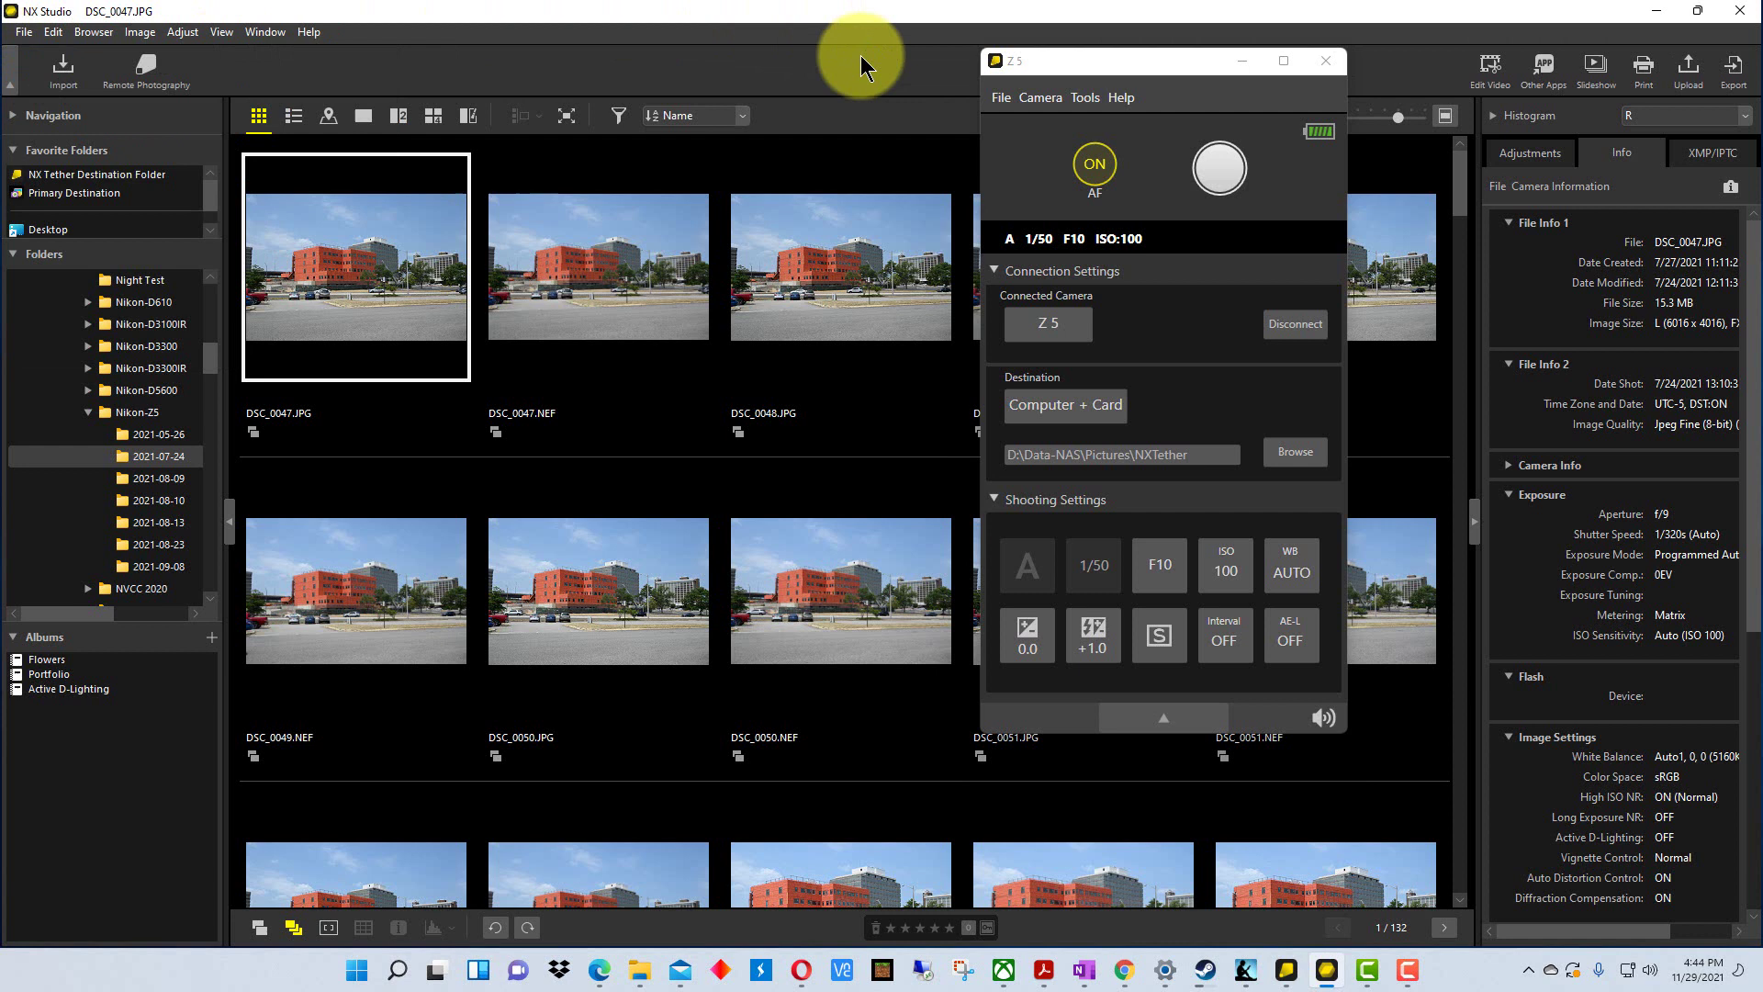
pyautogui.click(1183, 68)
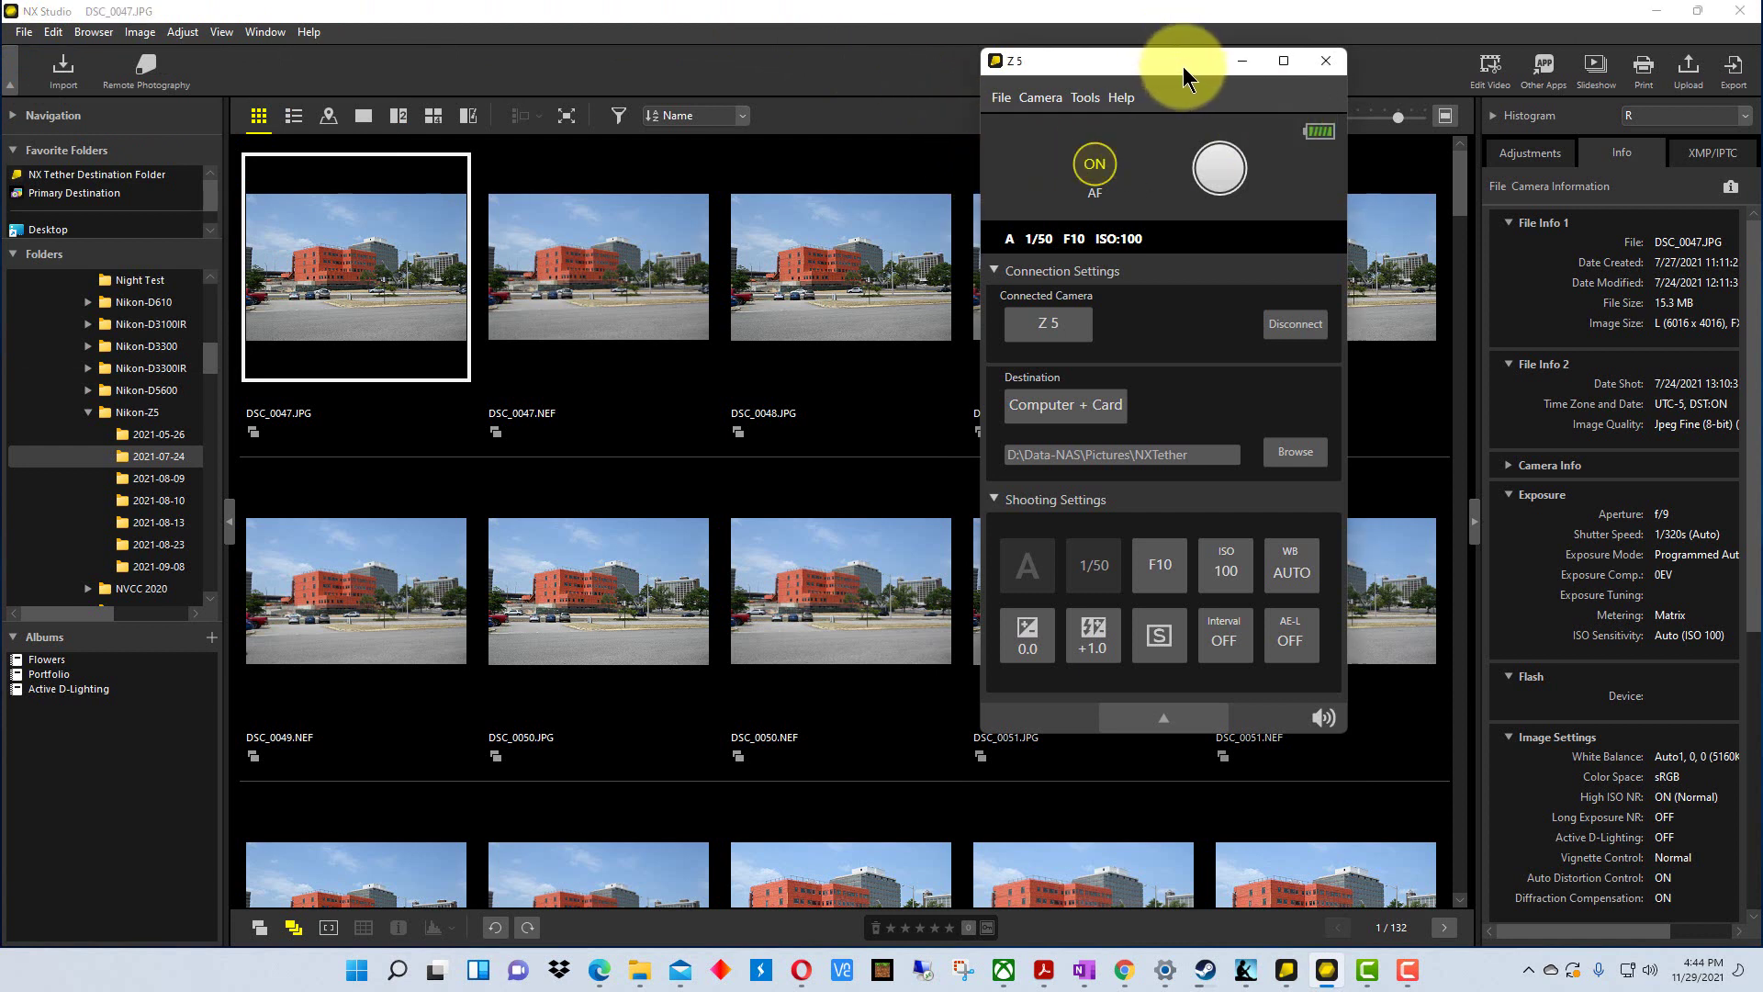
# Shift the Z 5 window right and show the Camera menu's Enable Controls on Camera Body option.
pyautogui.moveTo(1183, 66); pyautogui.dragTo(1236, 64)
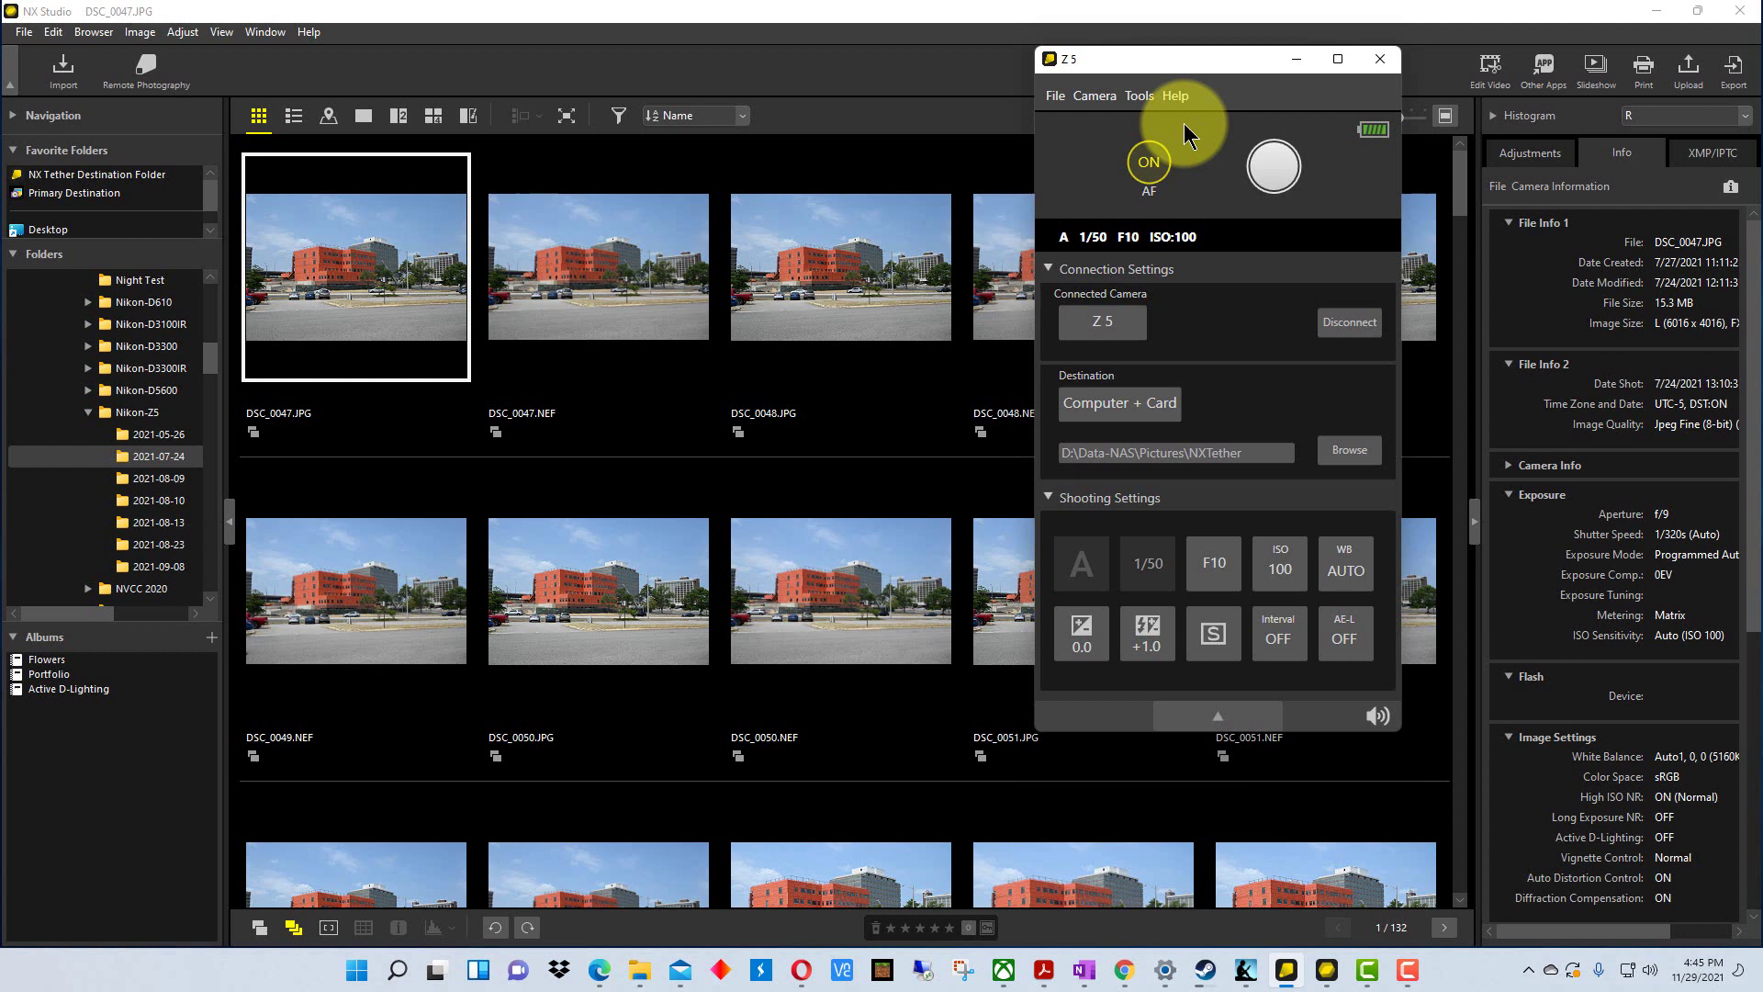
pyautogui.click(1099, 99)
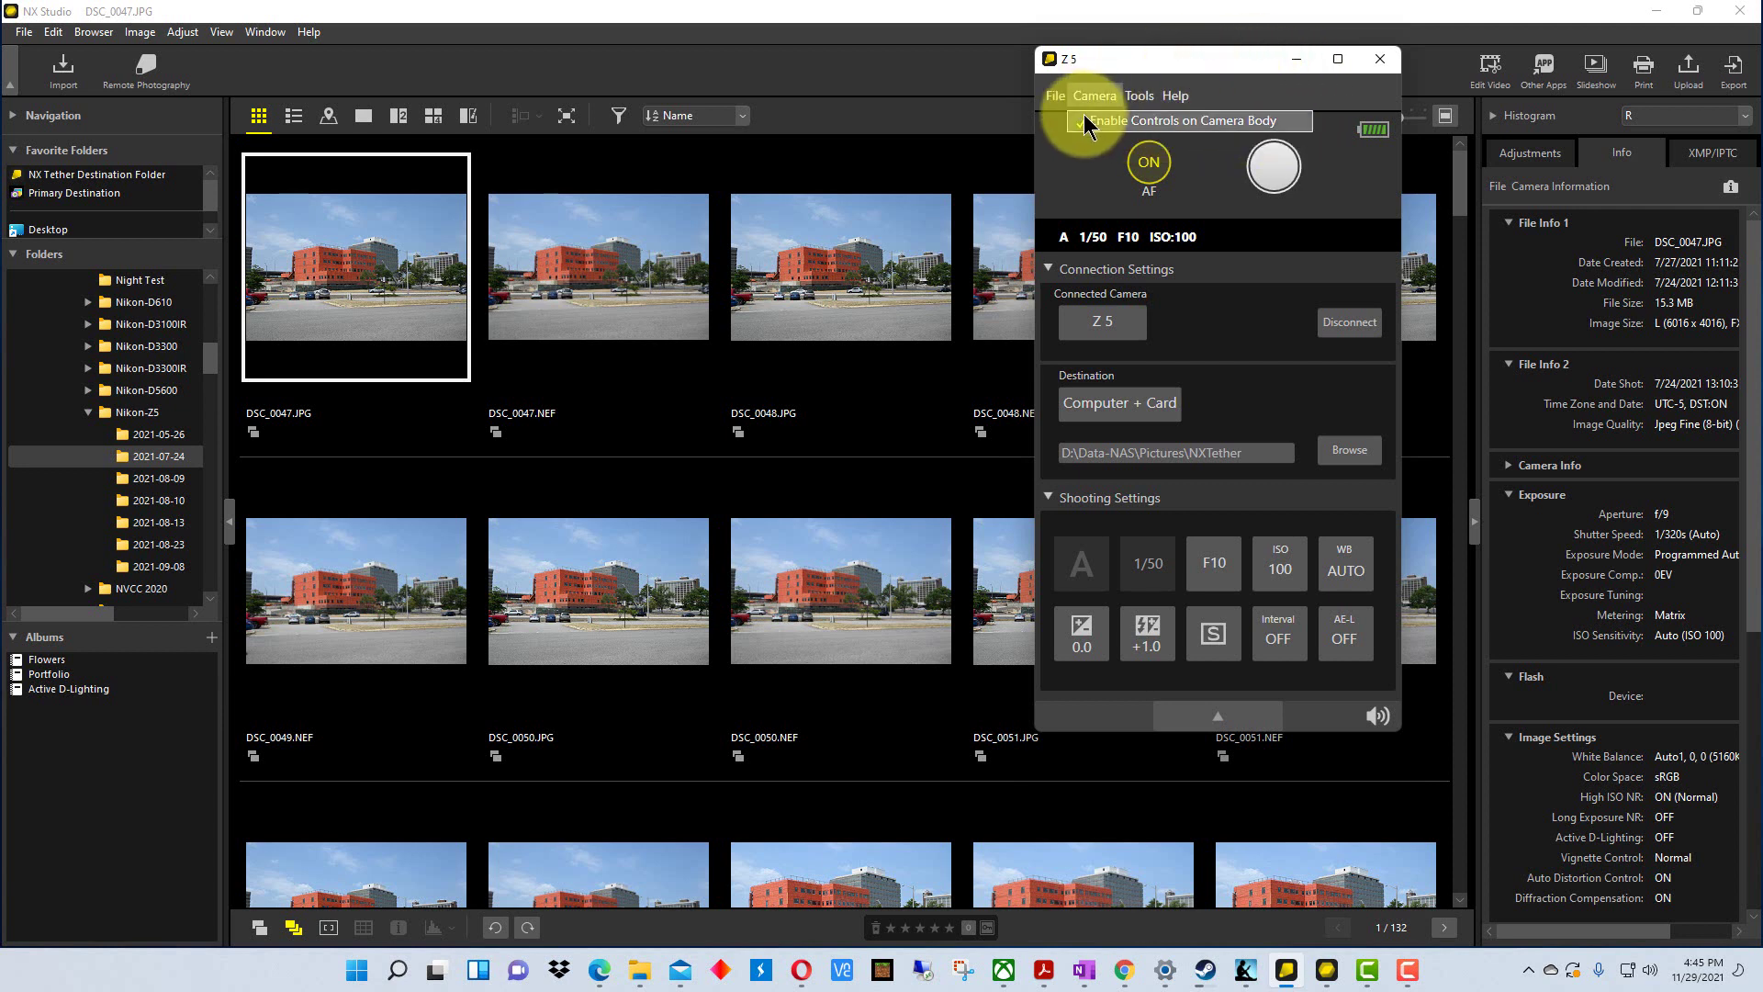
pyautogui.moveTo(1140, 95)
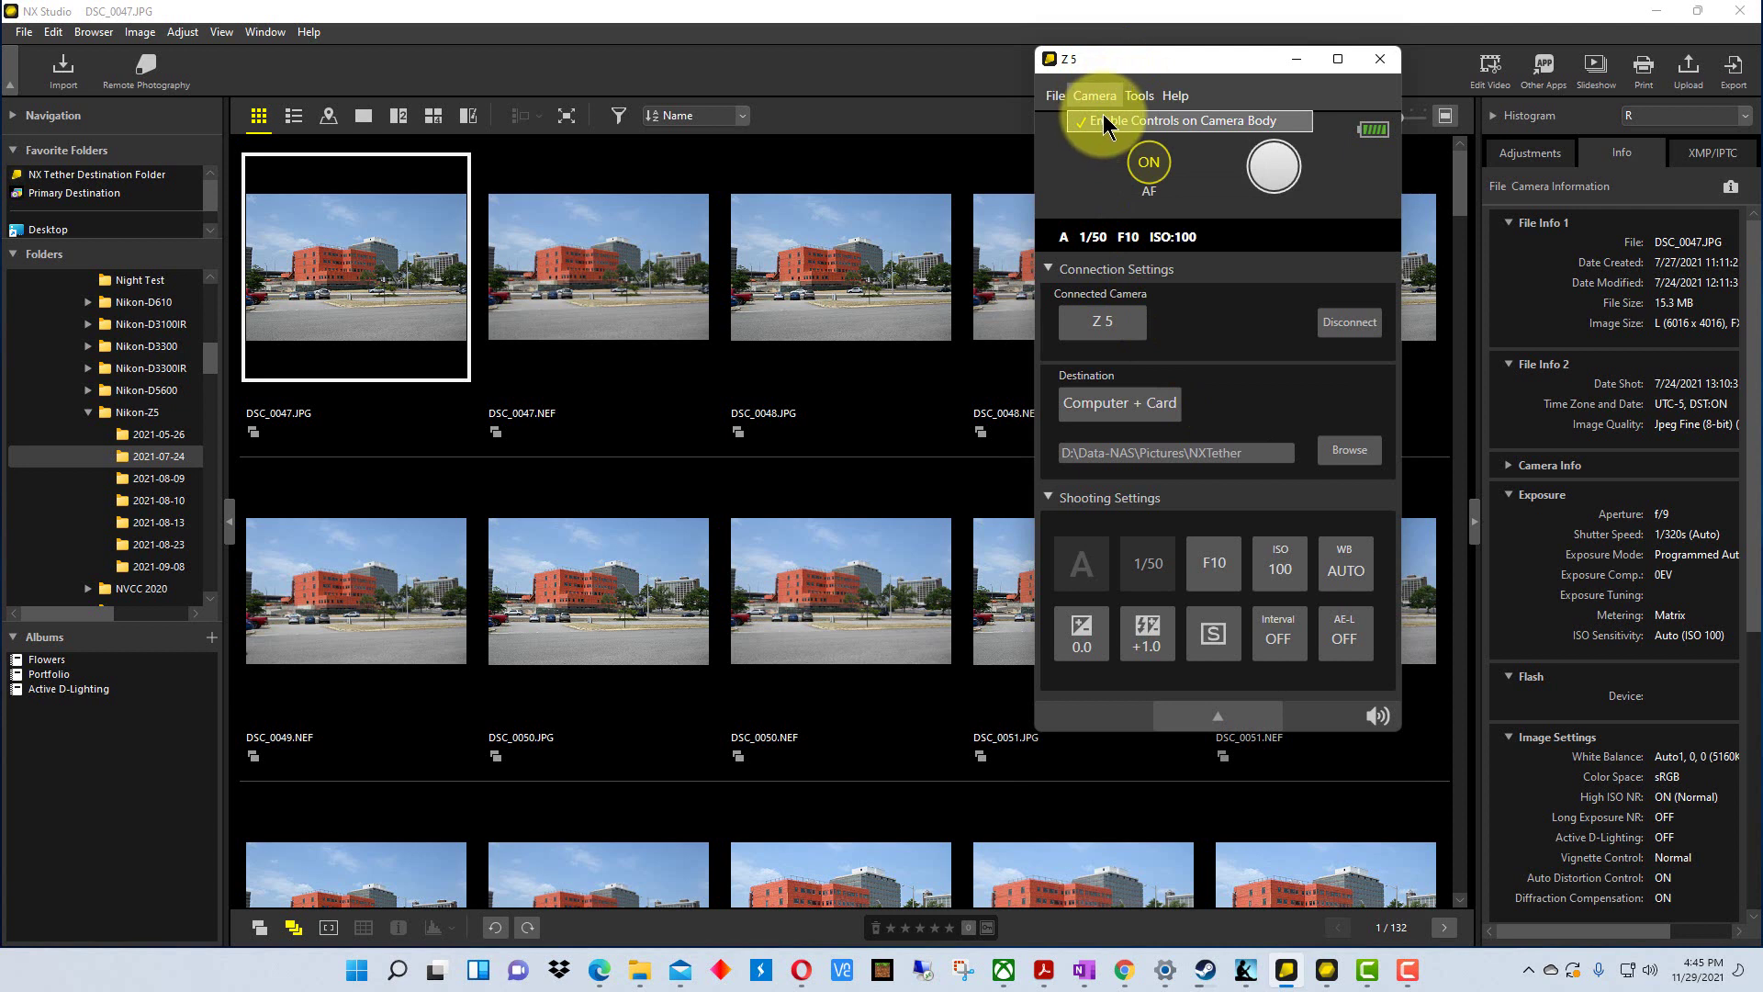
pyautogui.click(1107, 123)
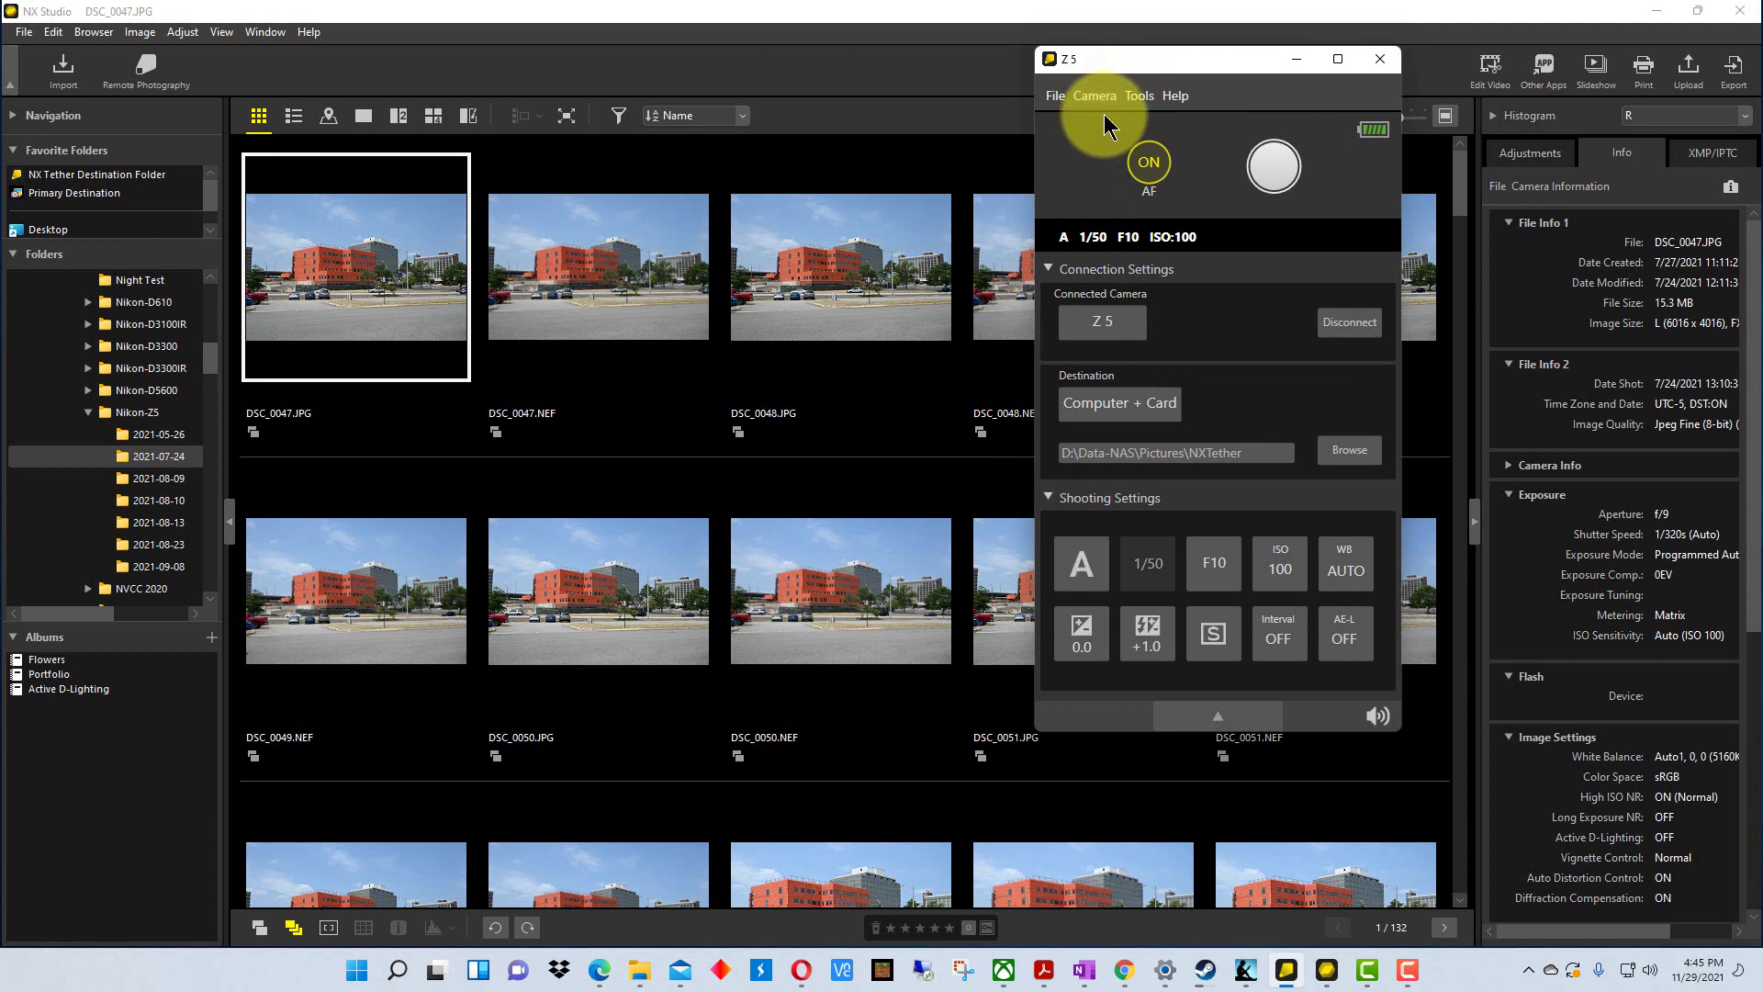
pyautogui.click(1079, 563)
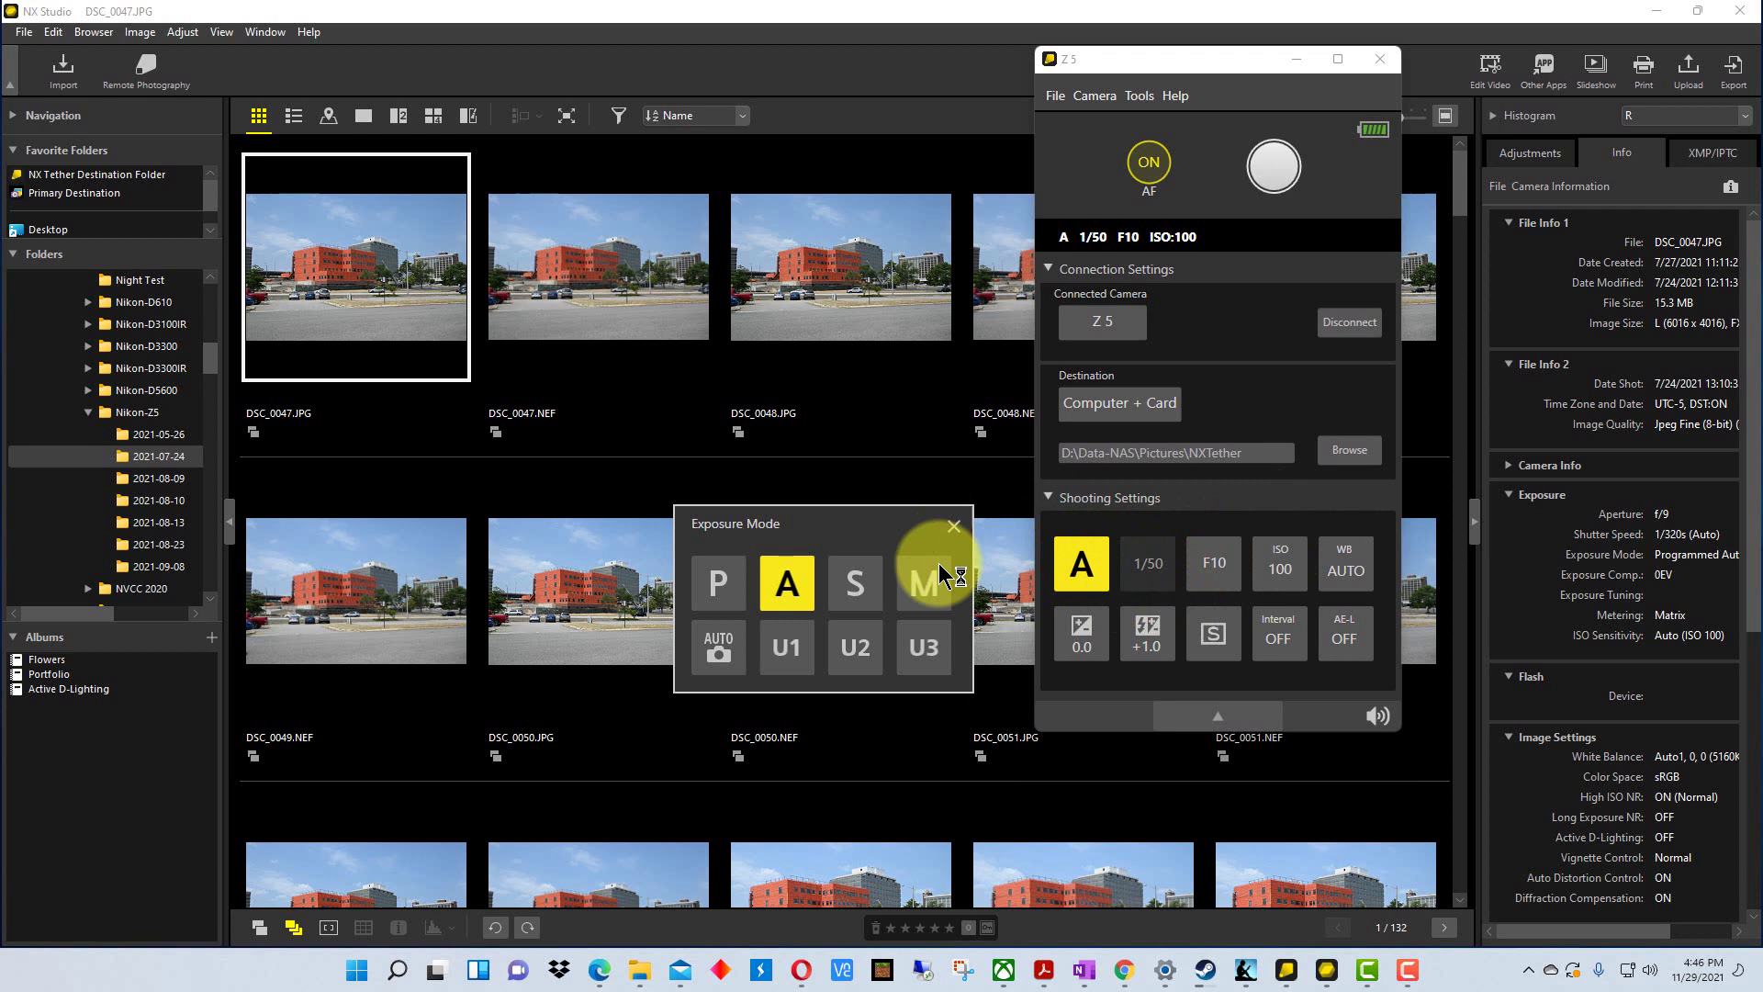
pyautogui.click(953, 526)
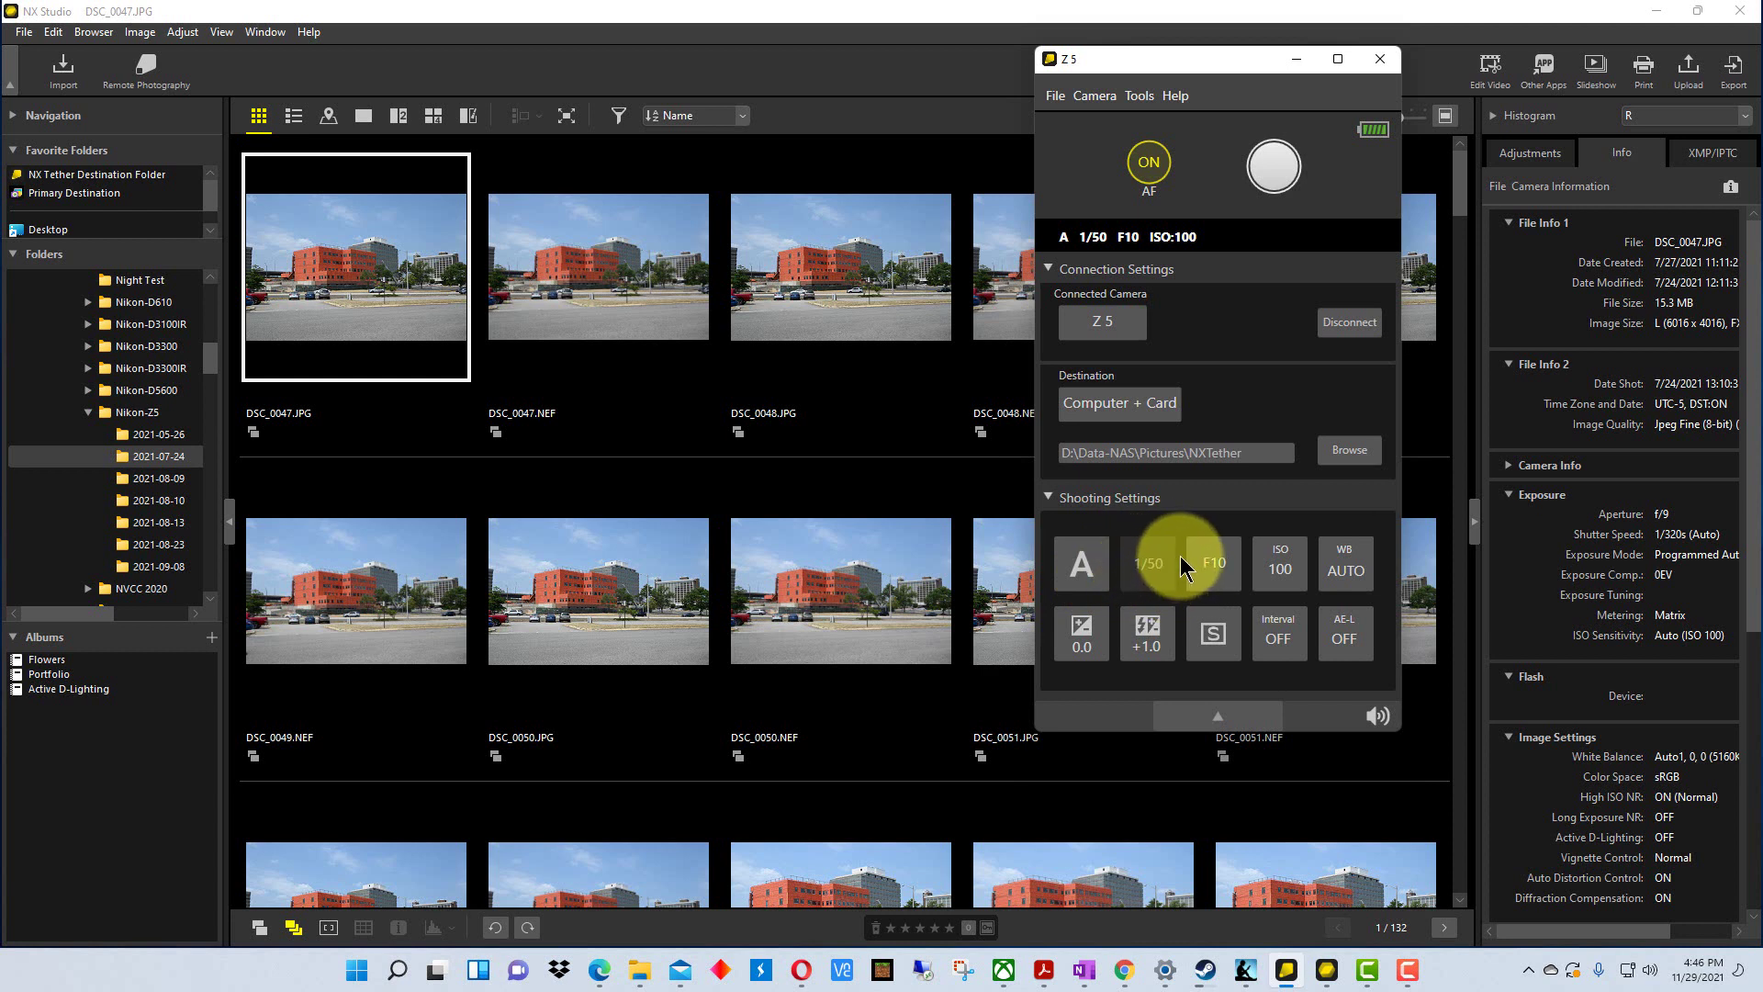
pyautogui.click(1291, 567)
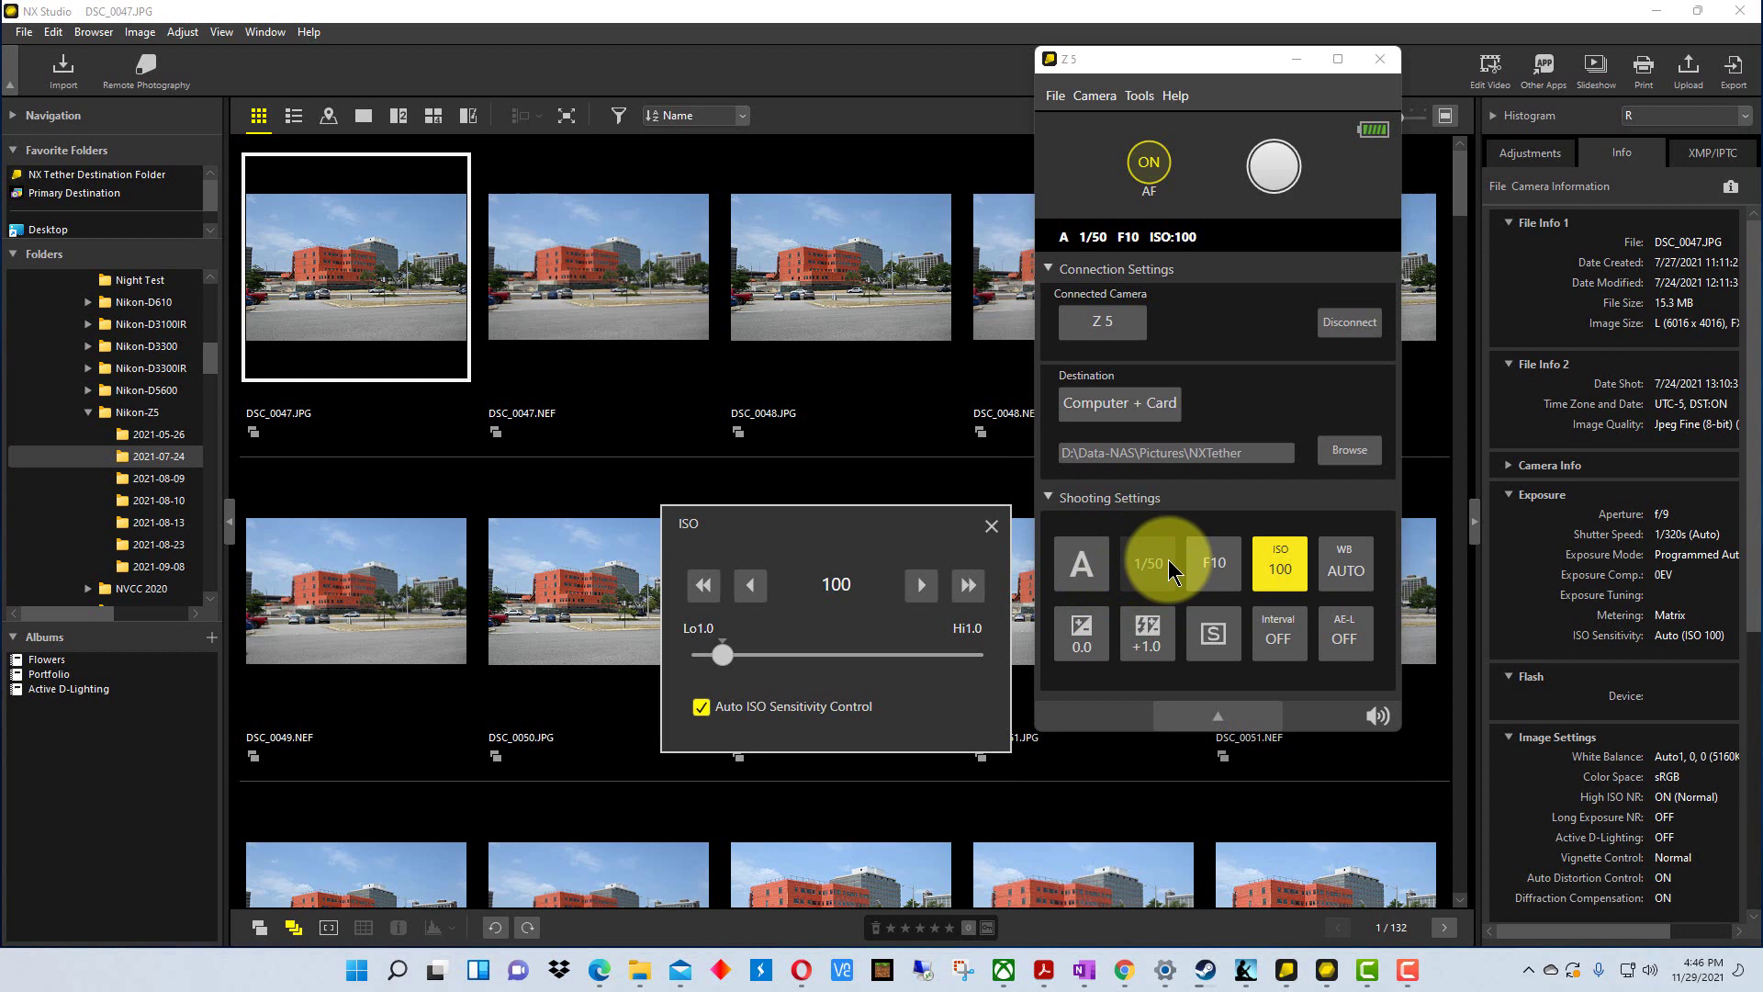
pyautogui.click(700, 707)
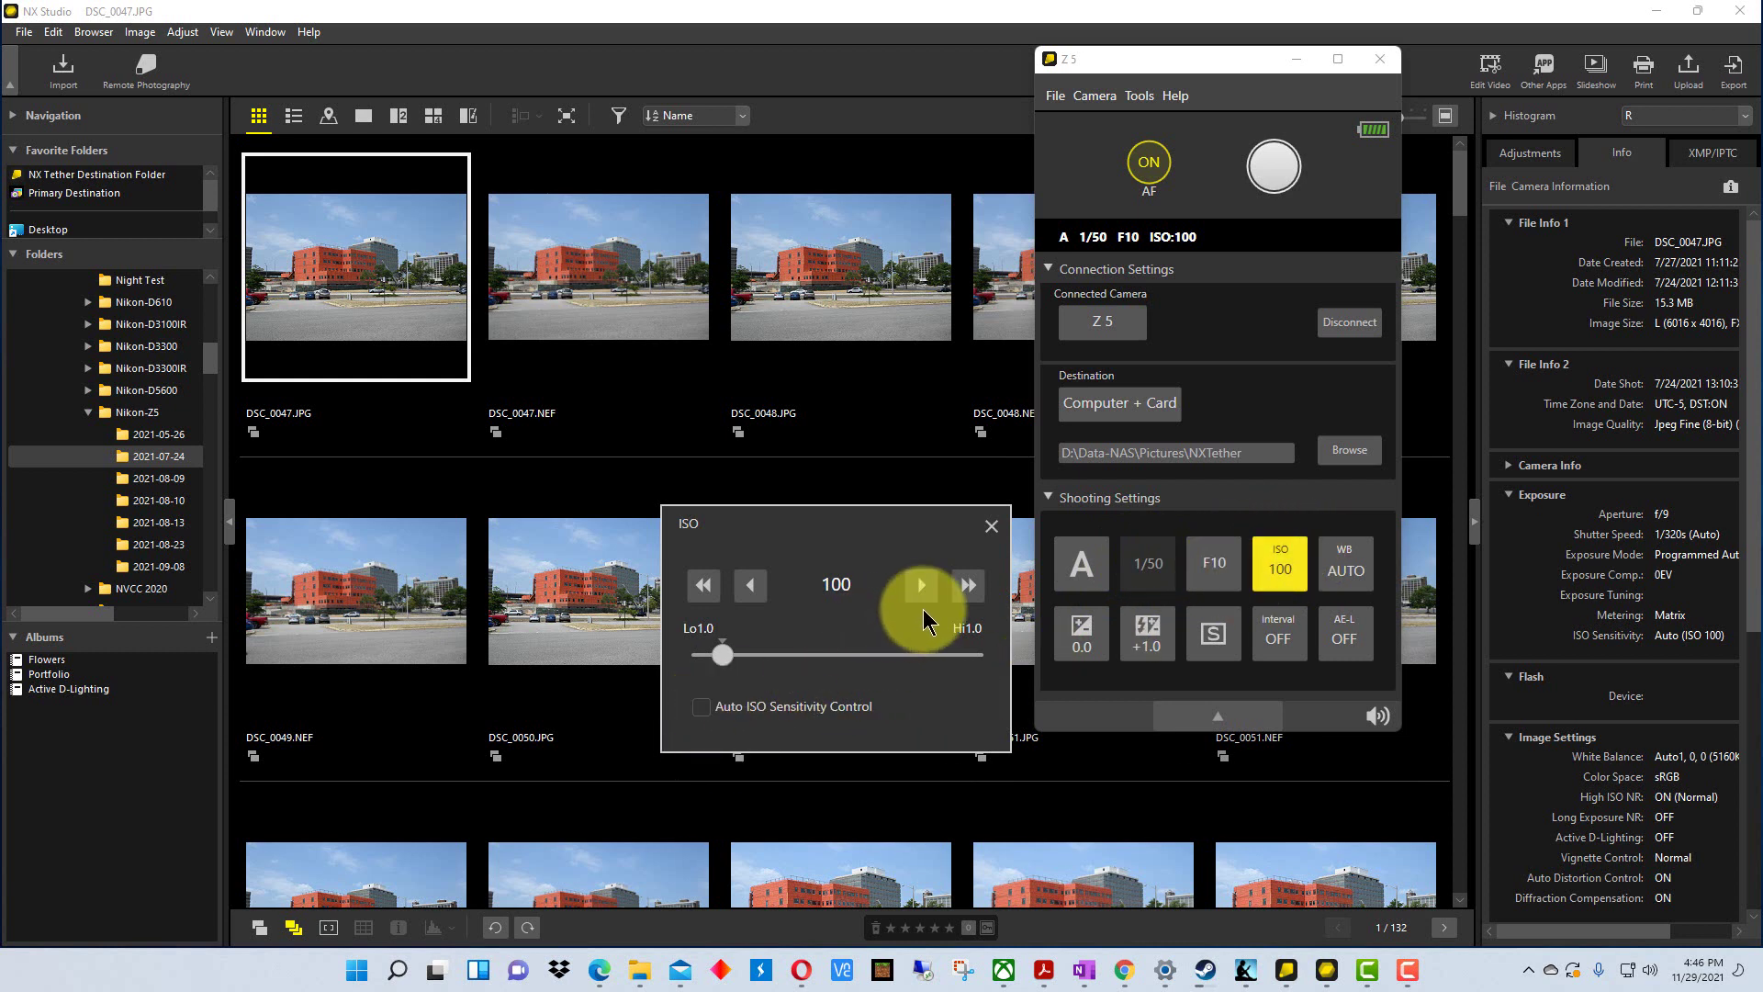
pyautogui.click(992, 527)
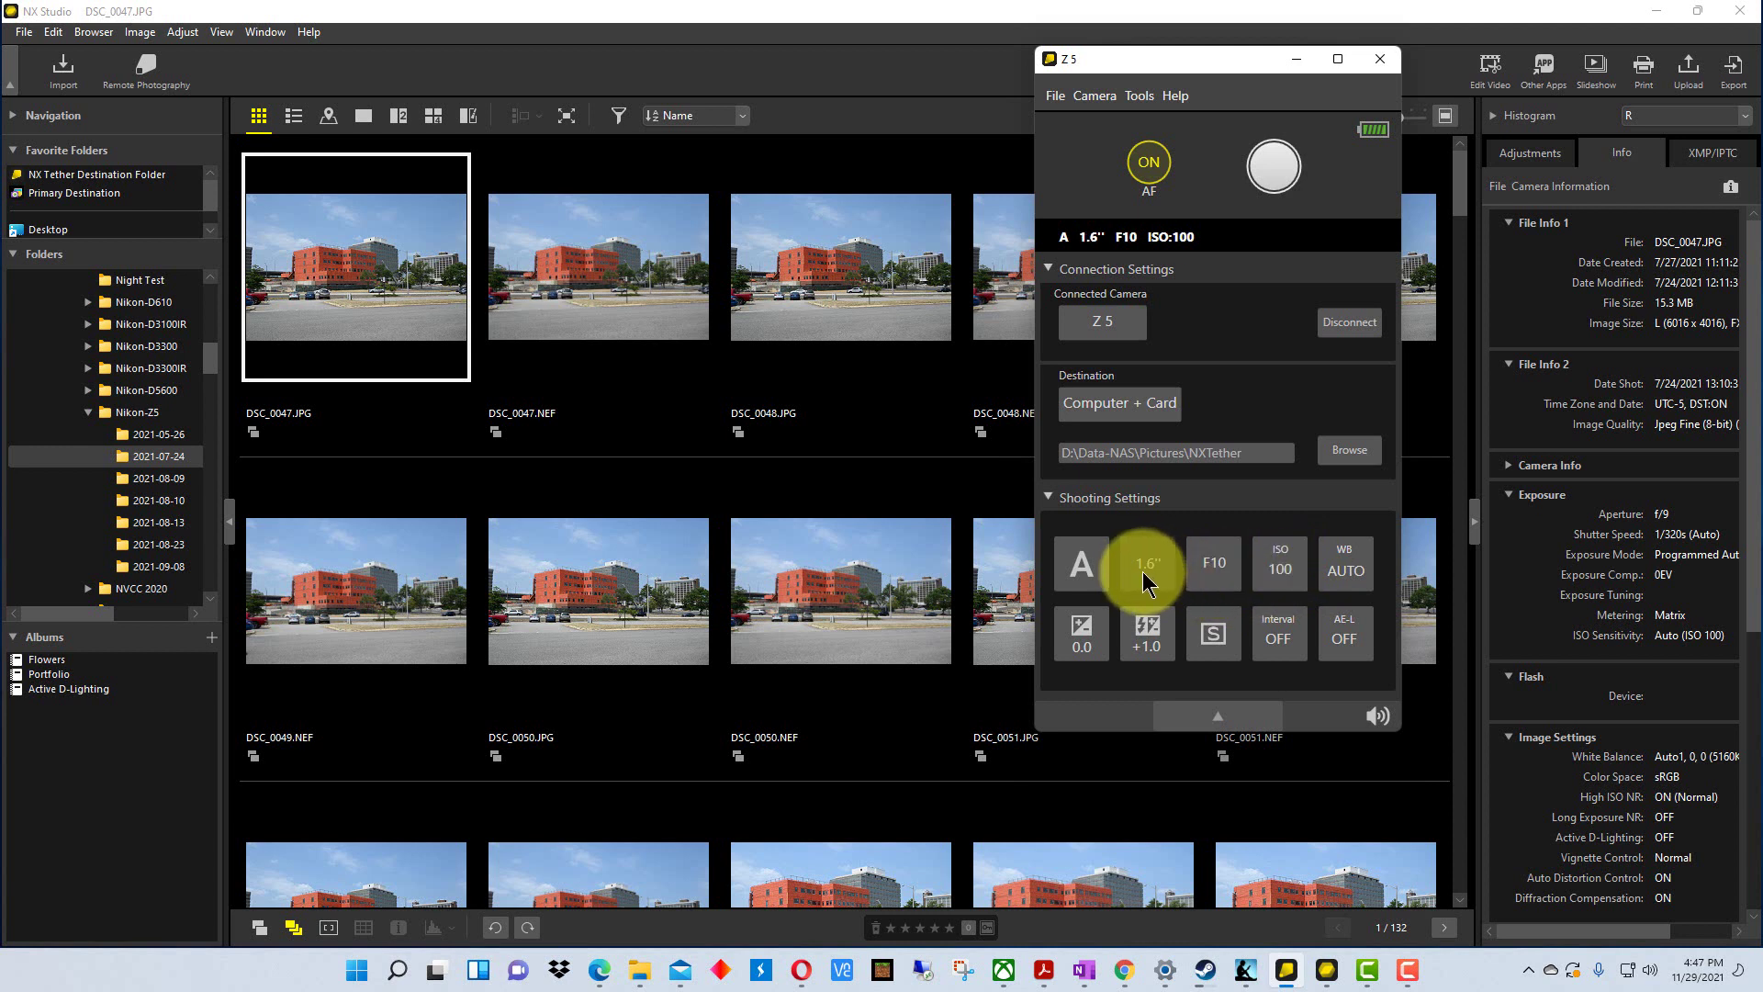
pyautogui.click(1286, 569)
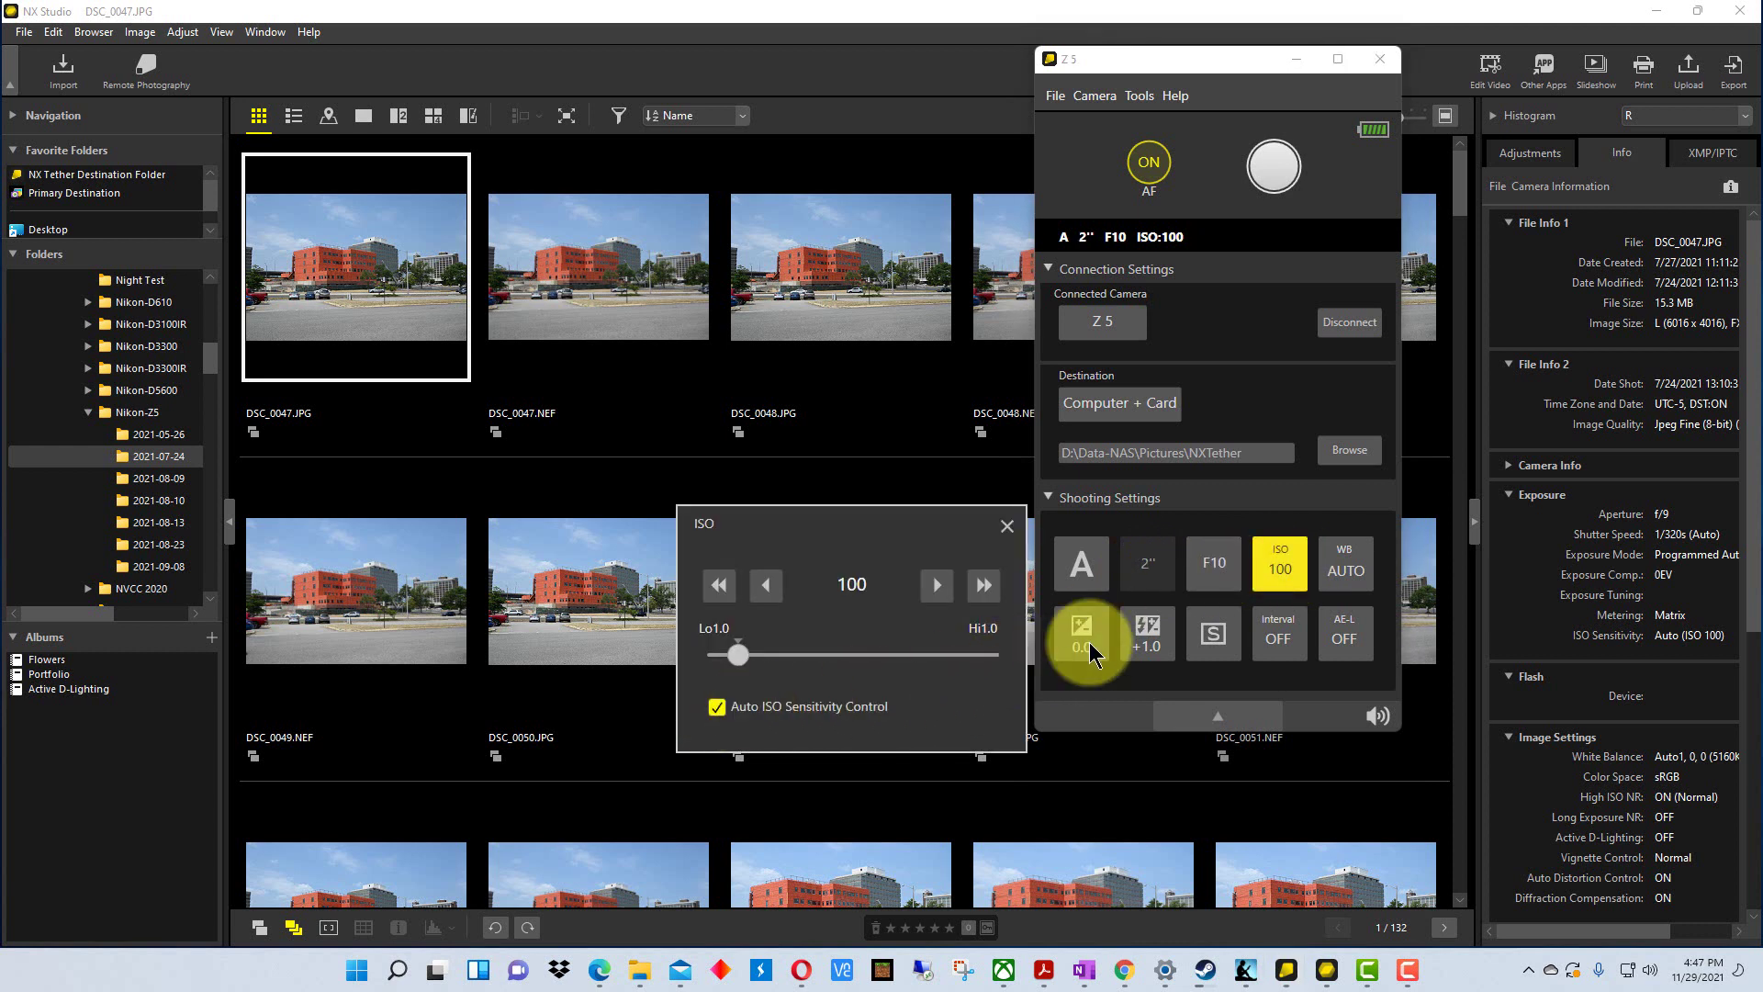
pyautogui.click(1007, 525)
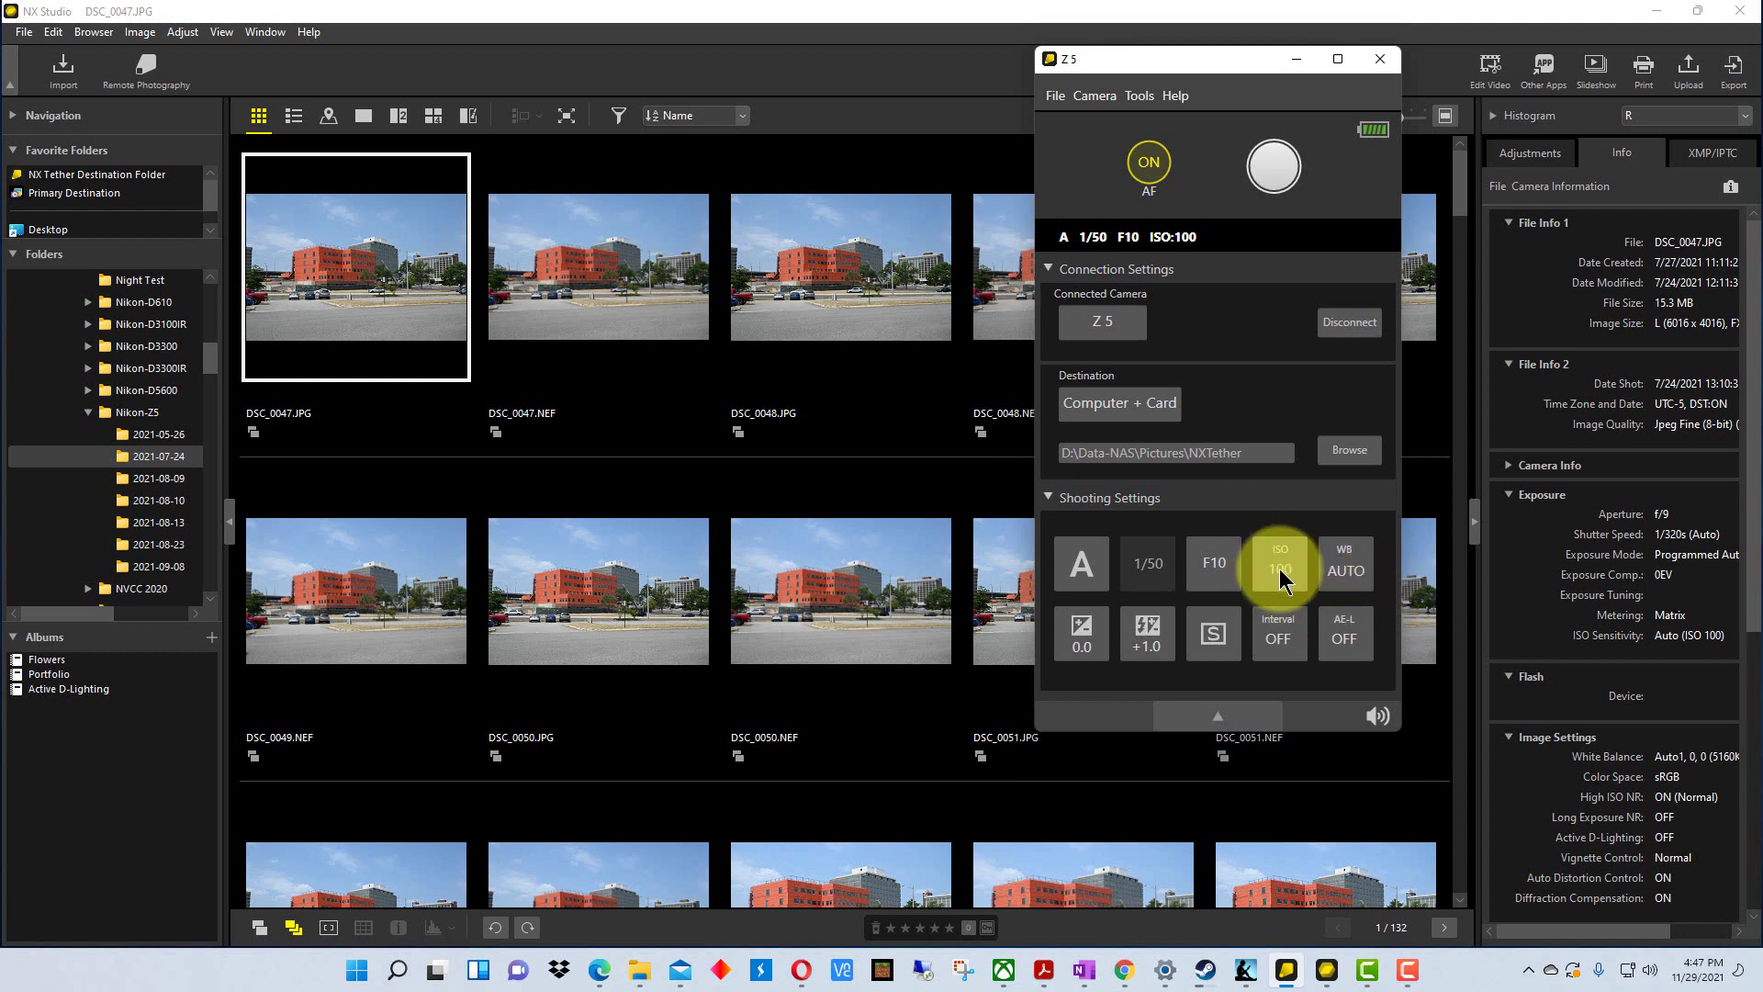
pyautogui.click(1361, 564)
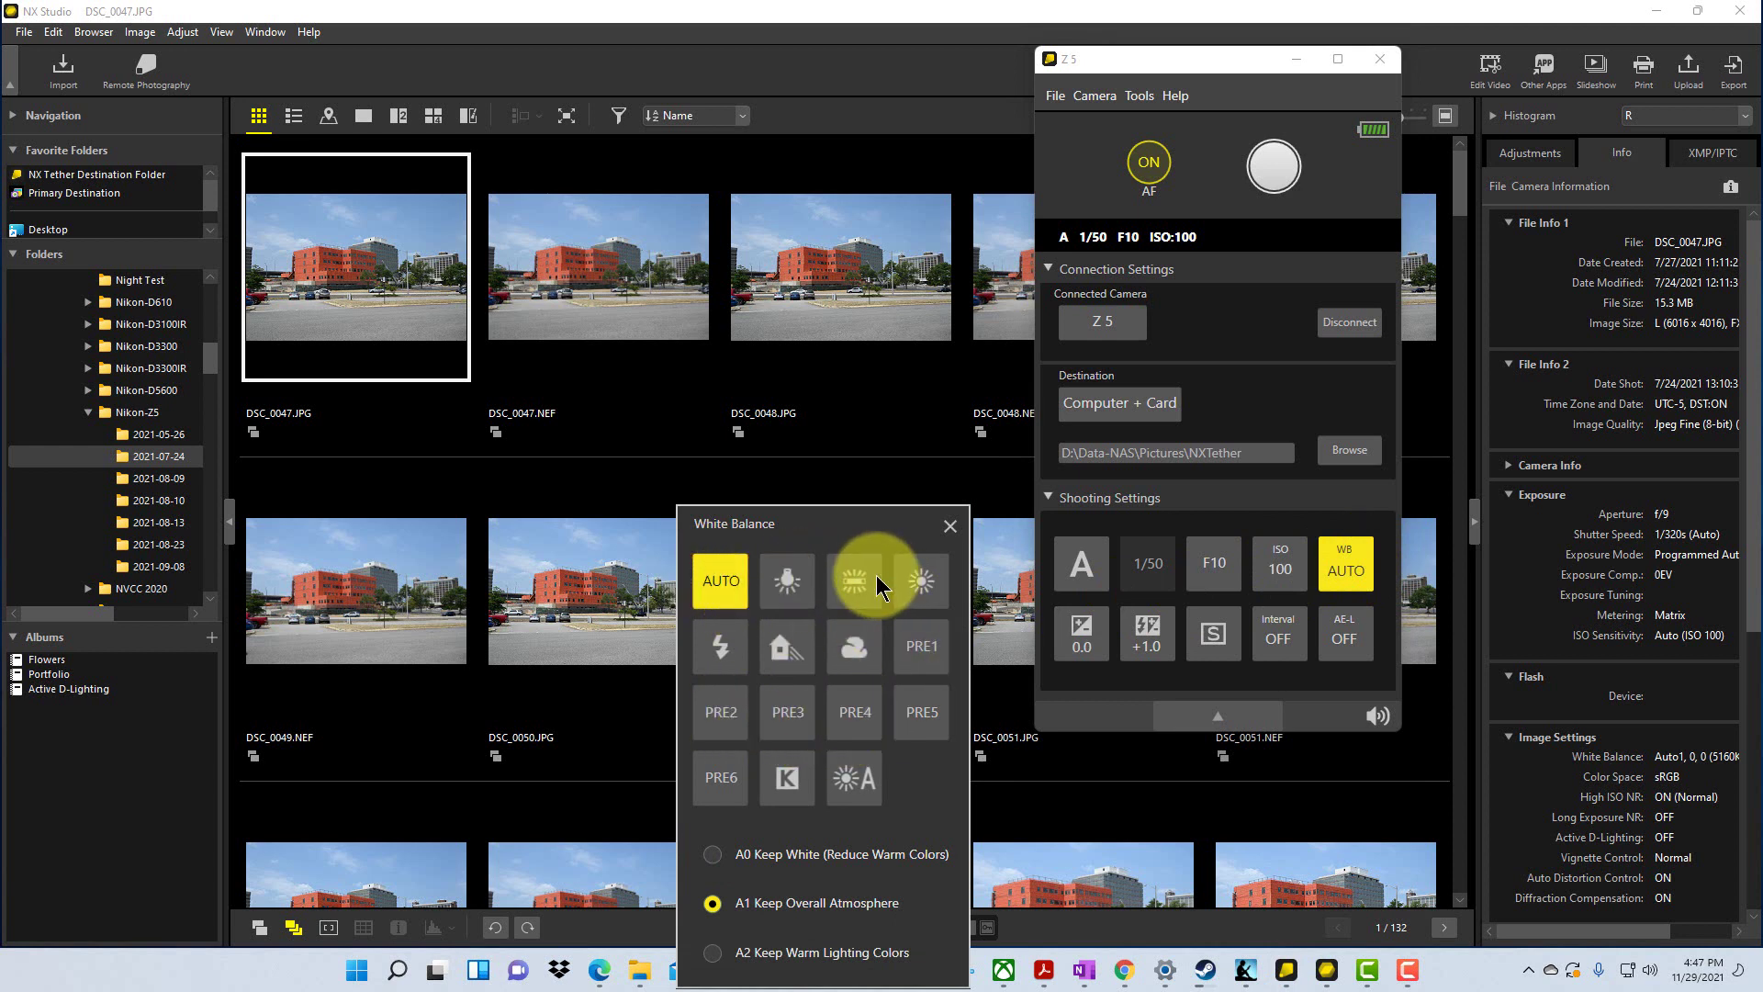
pyautogui.click(951, 524)
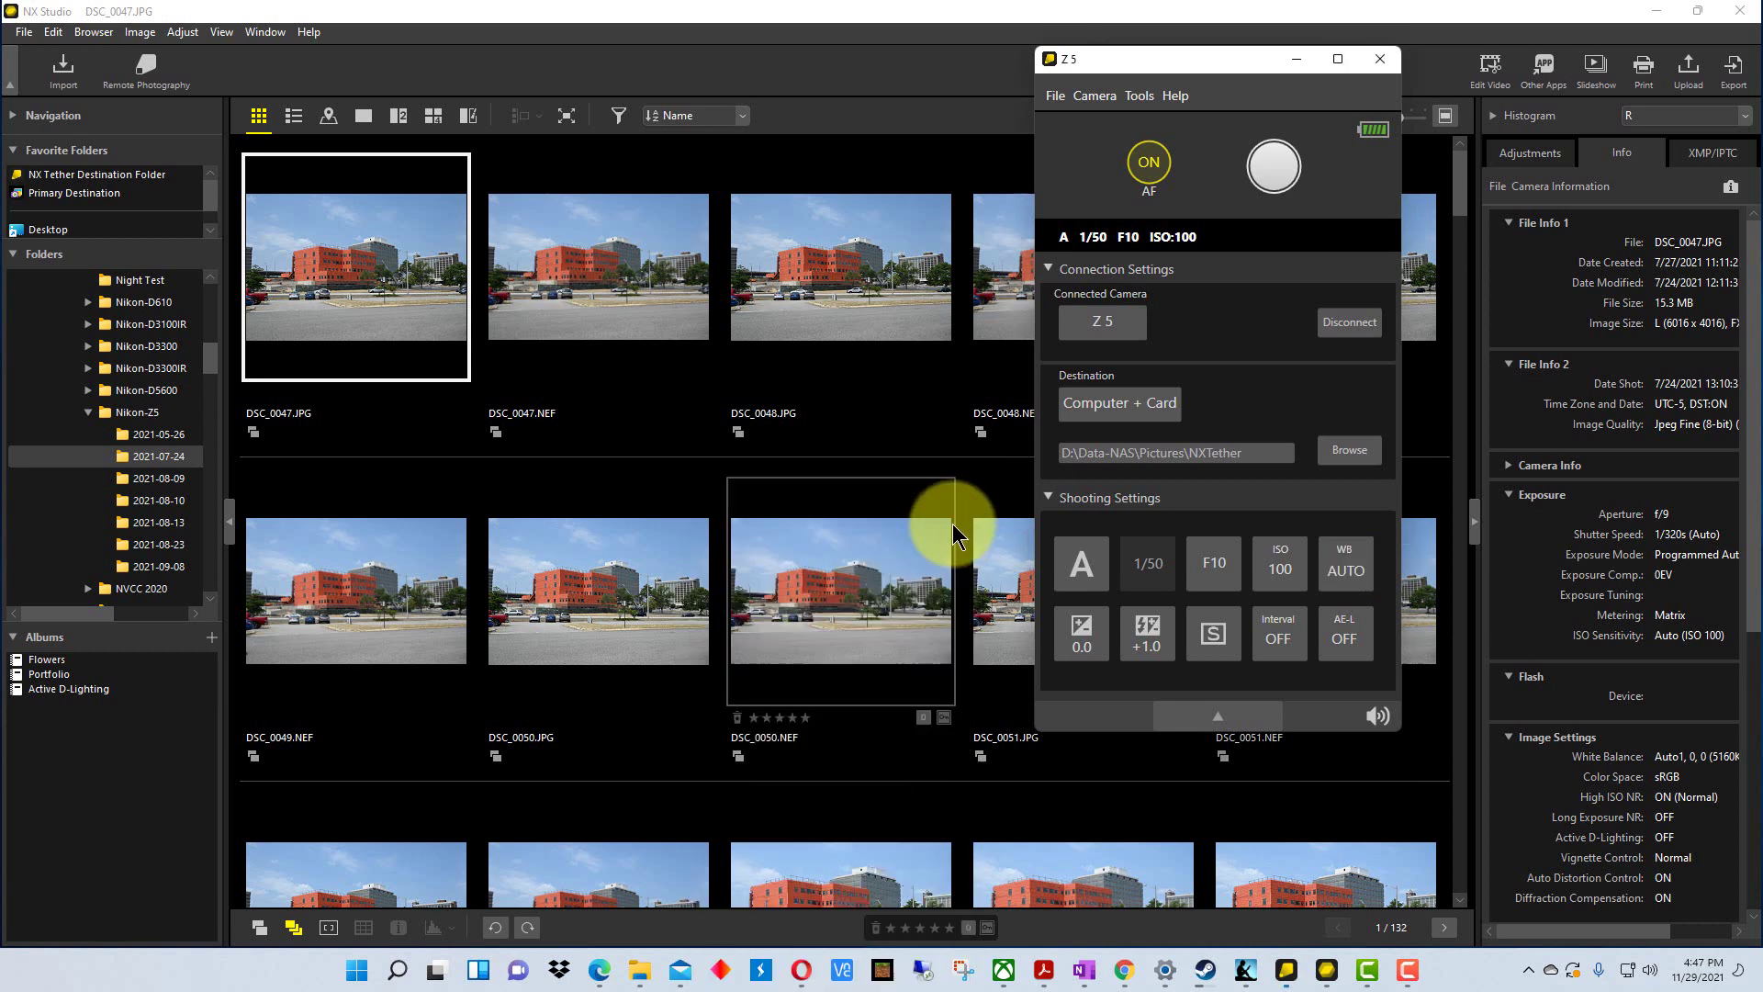
pyautogui.click(1089, 636)
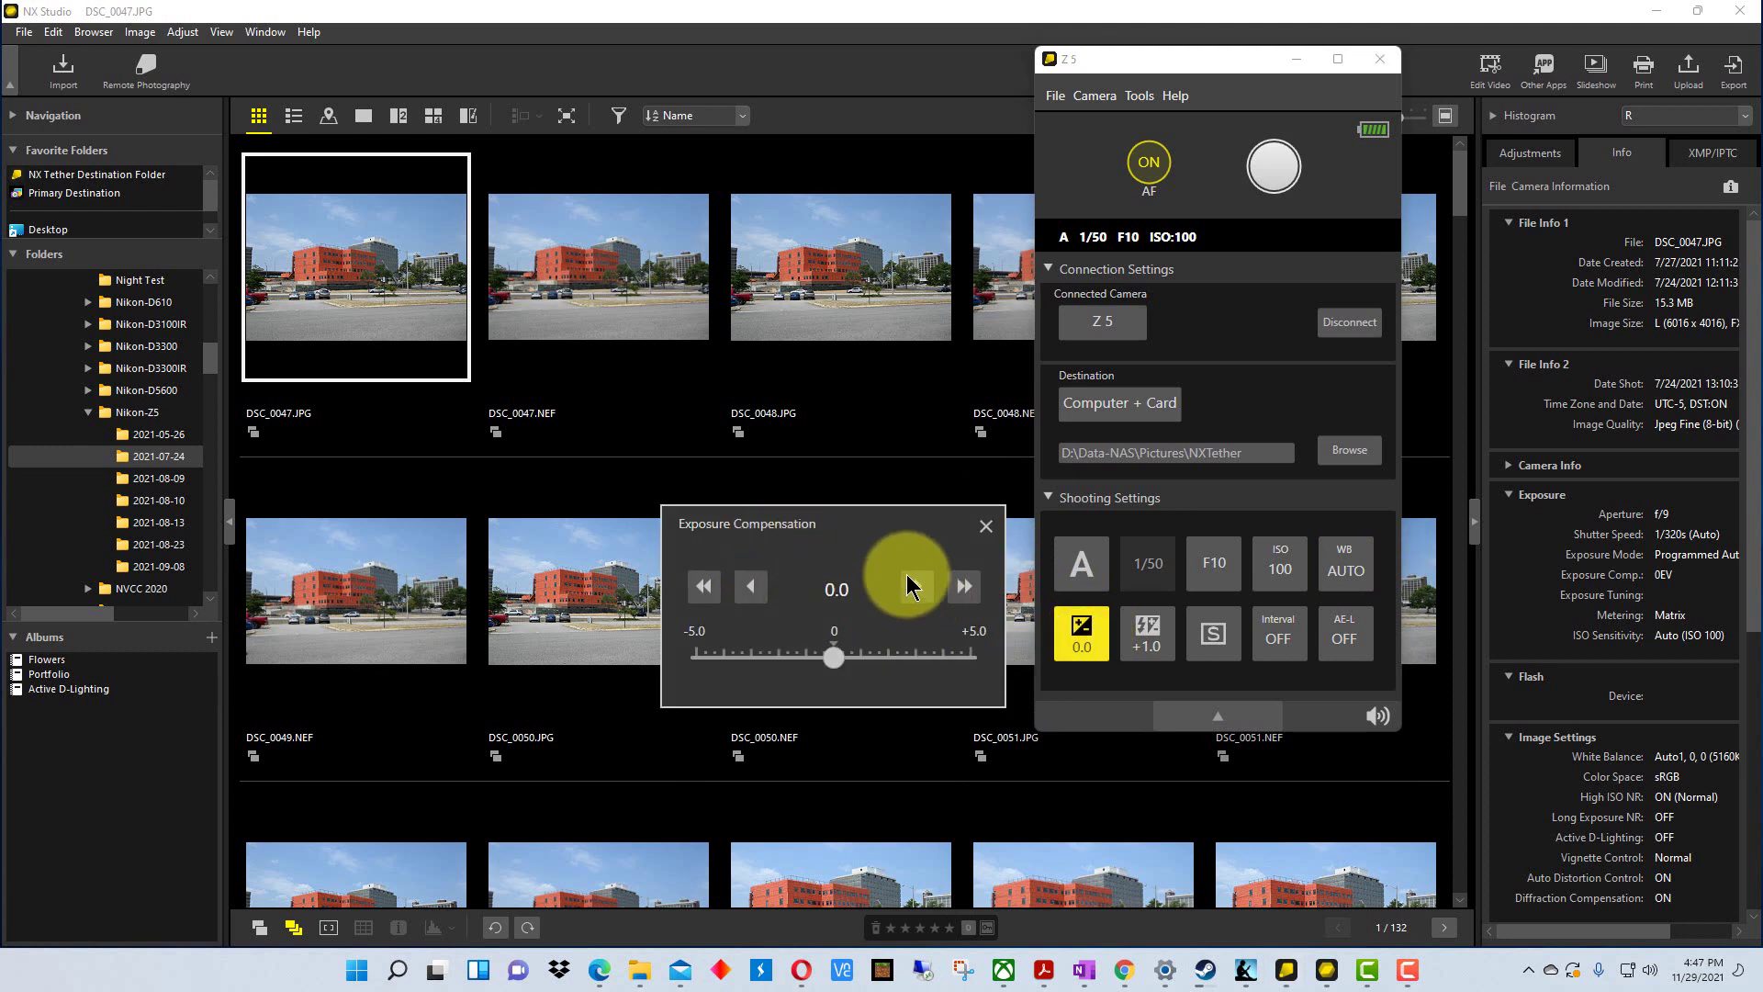
pyautogui.click(986, 525)
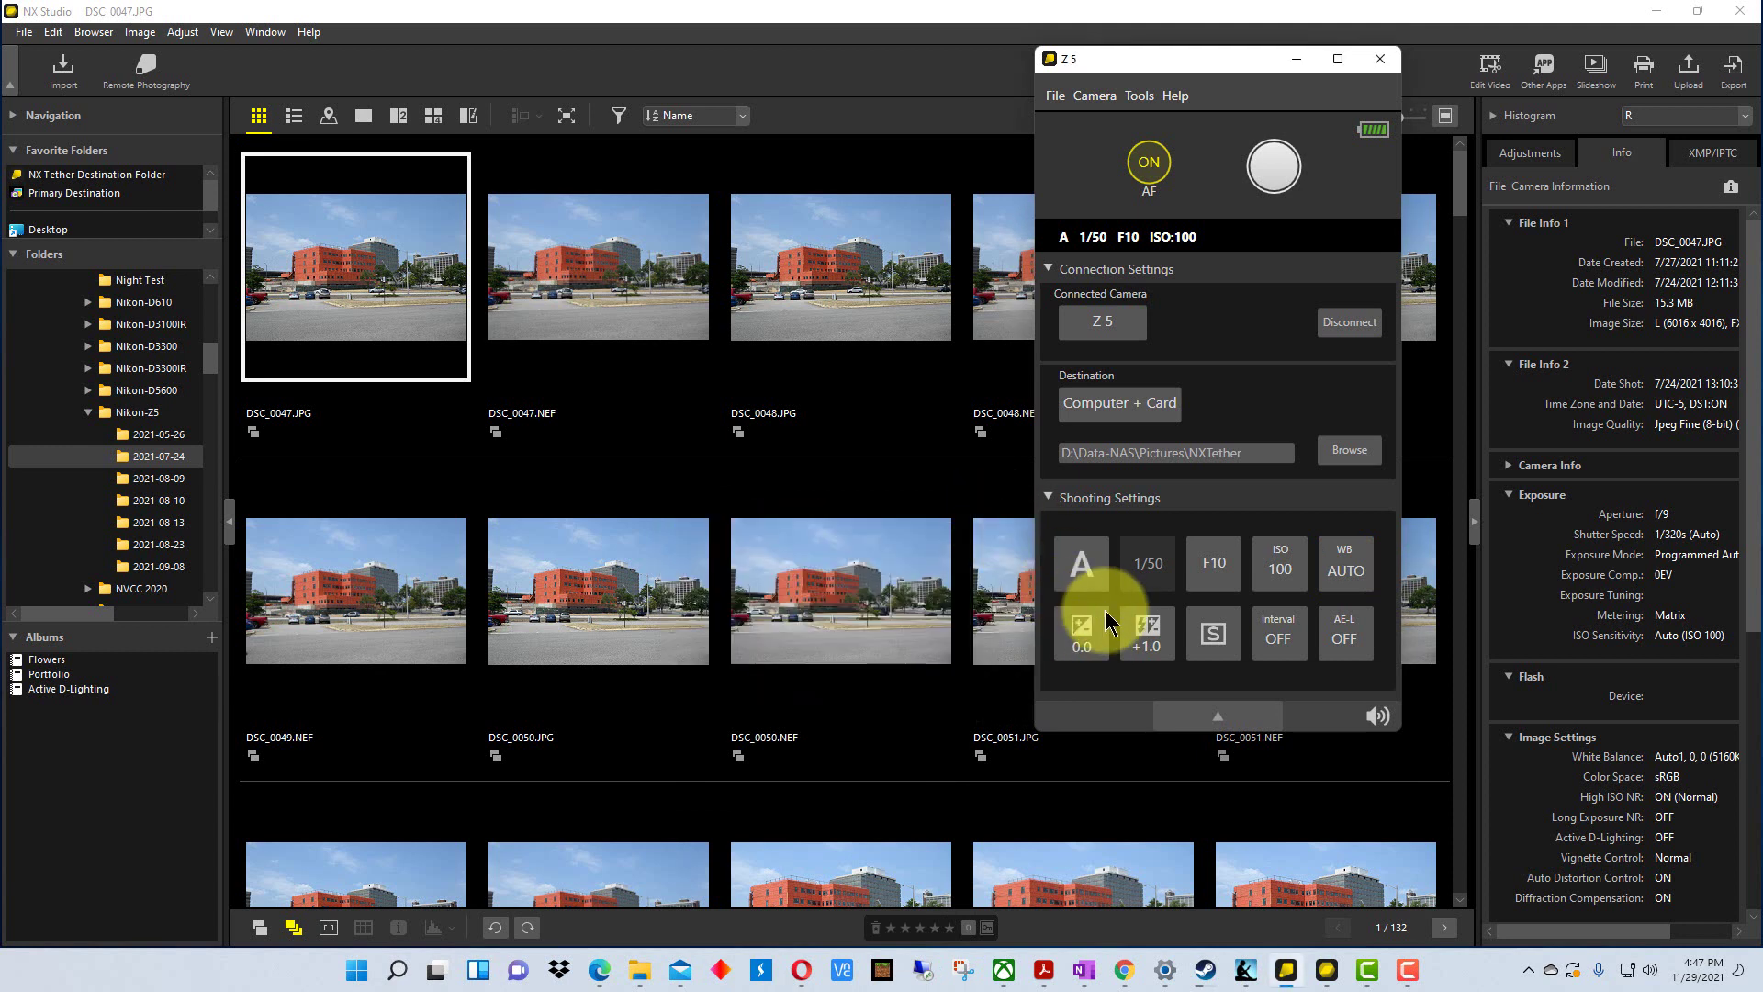
pyautogui.click(1138, 632)
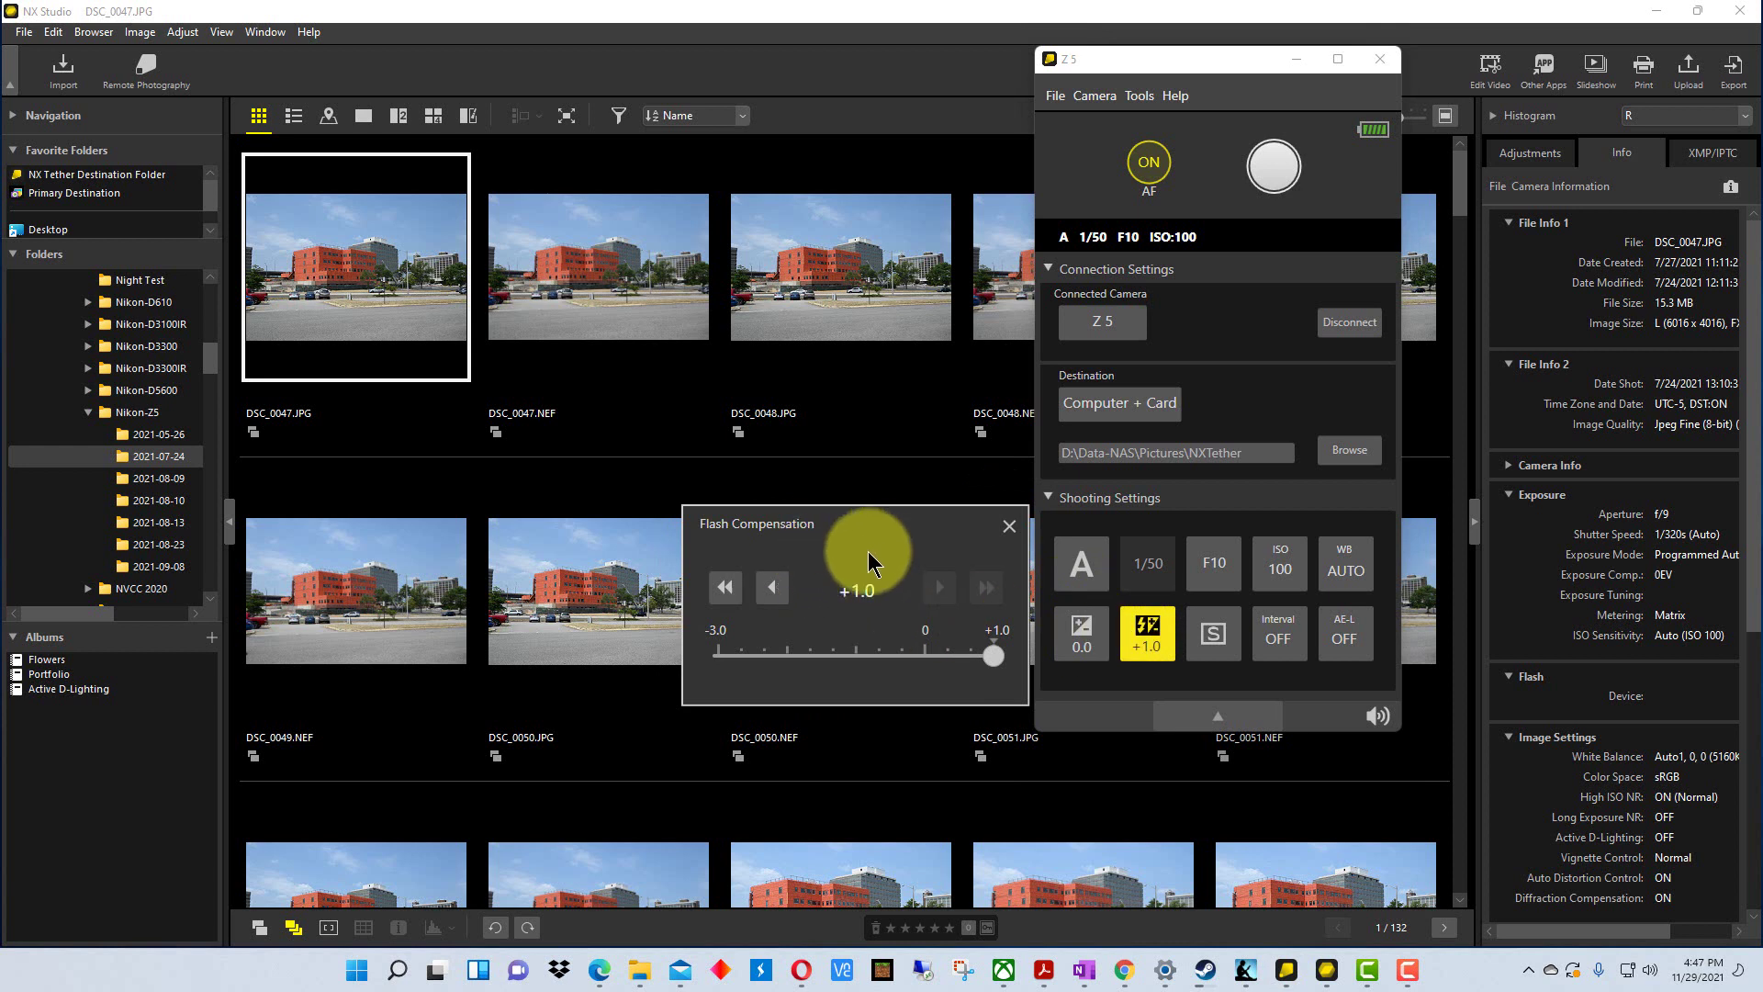
# Close flash compensation at +1.0, keep release mode S, and leave interval timer shooting OFF.
pyautogui.click(1011, 528)
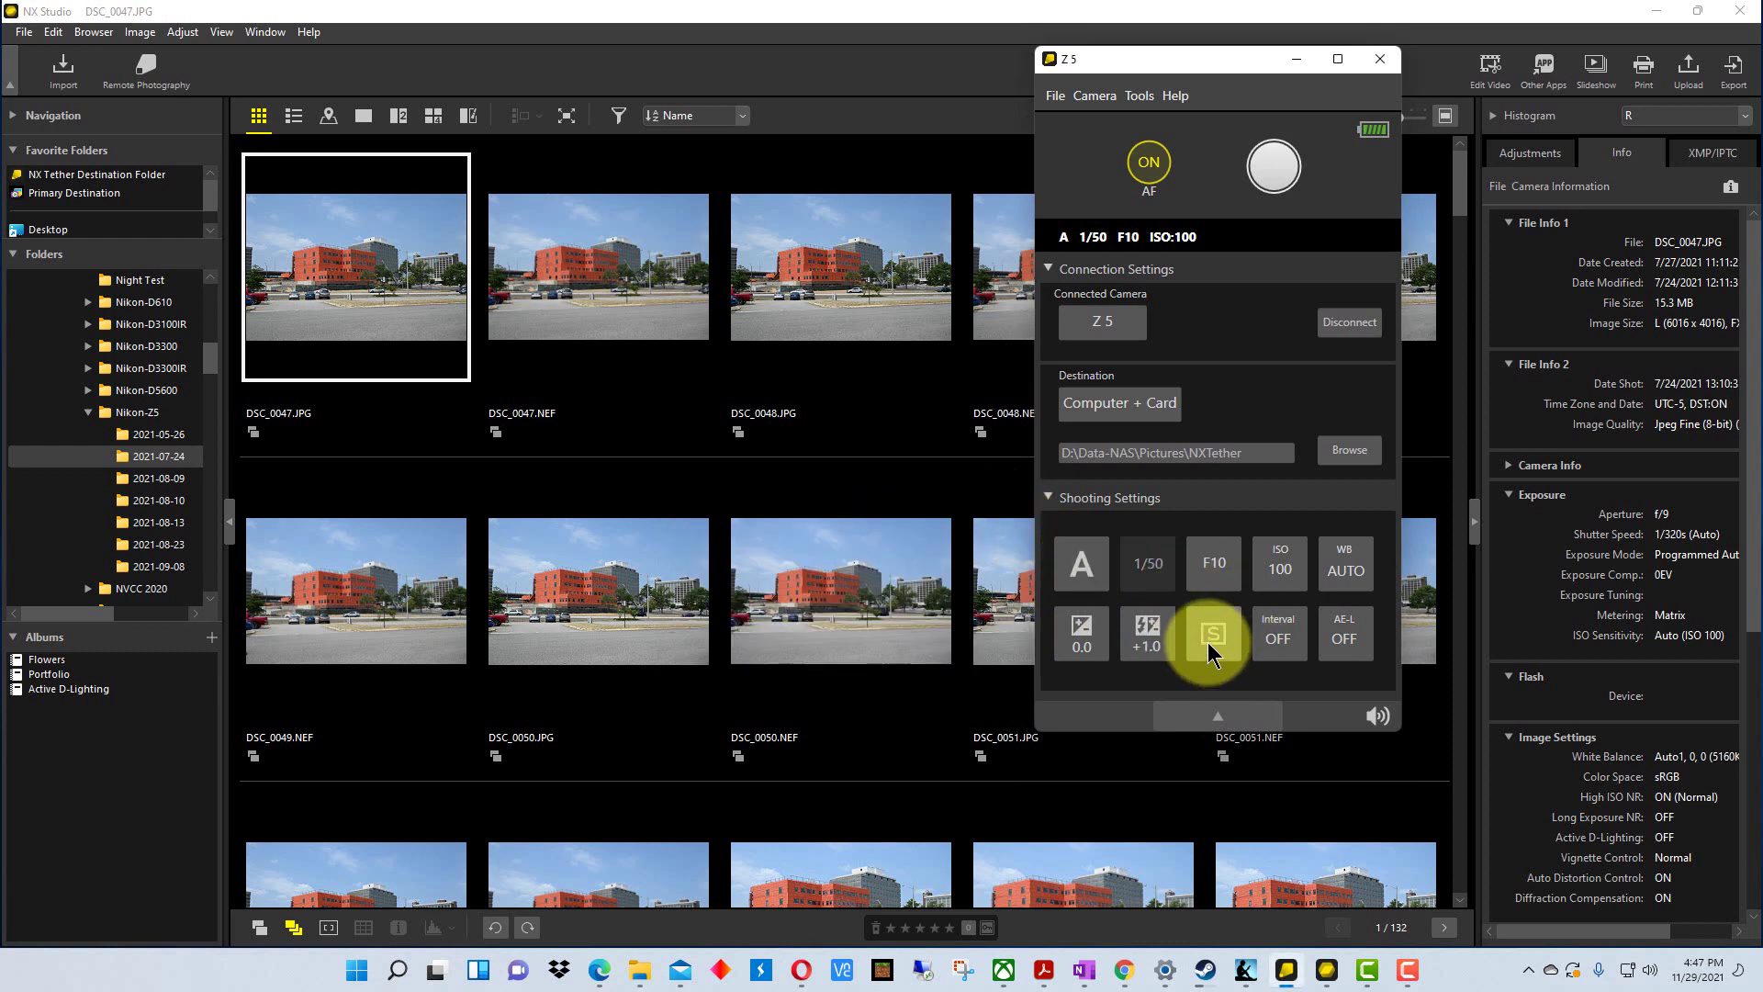
pyautogui.click(1223, 637)
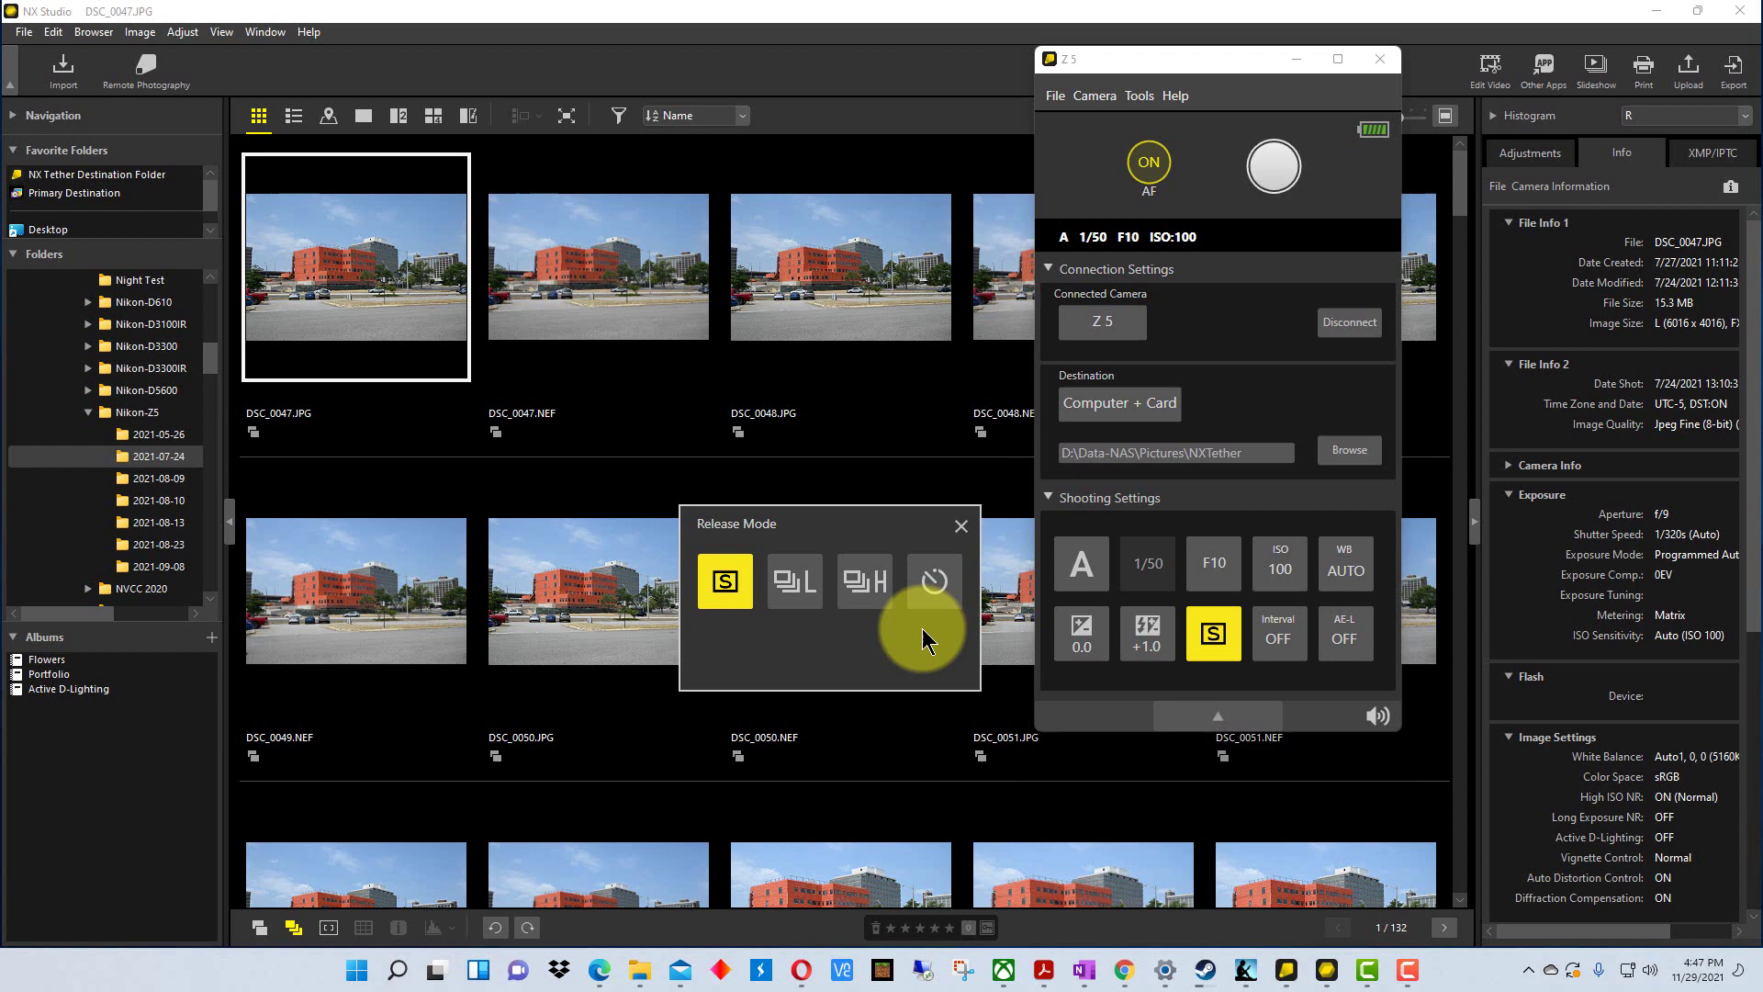
pyautogui.click(961, 531)
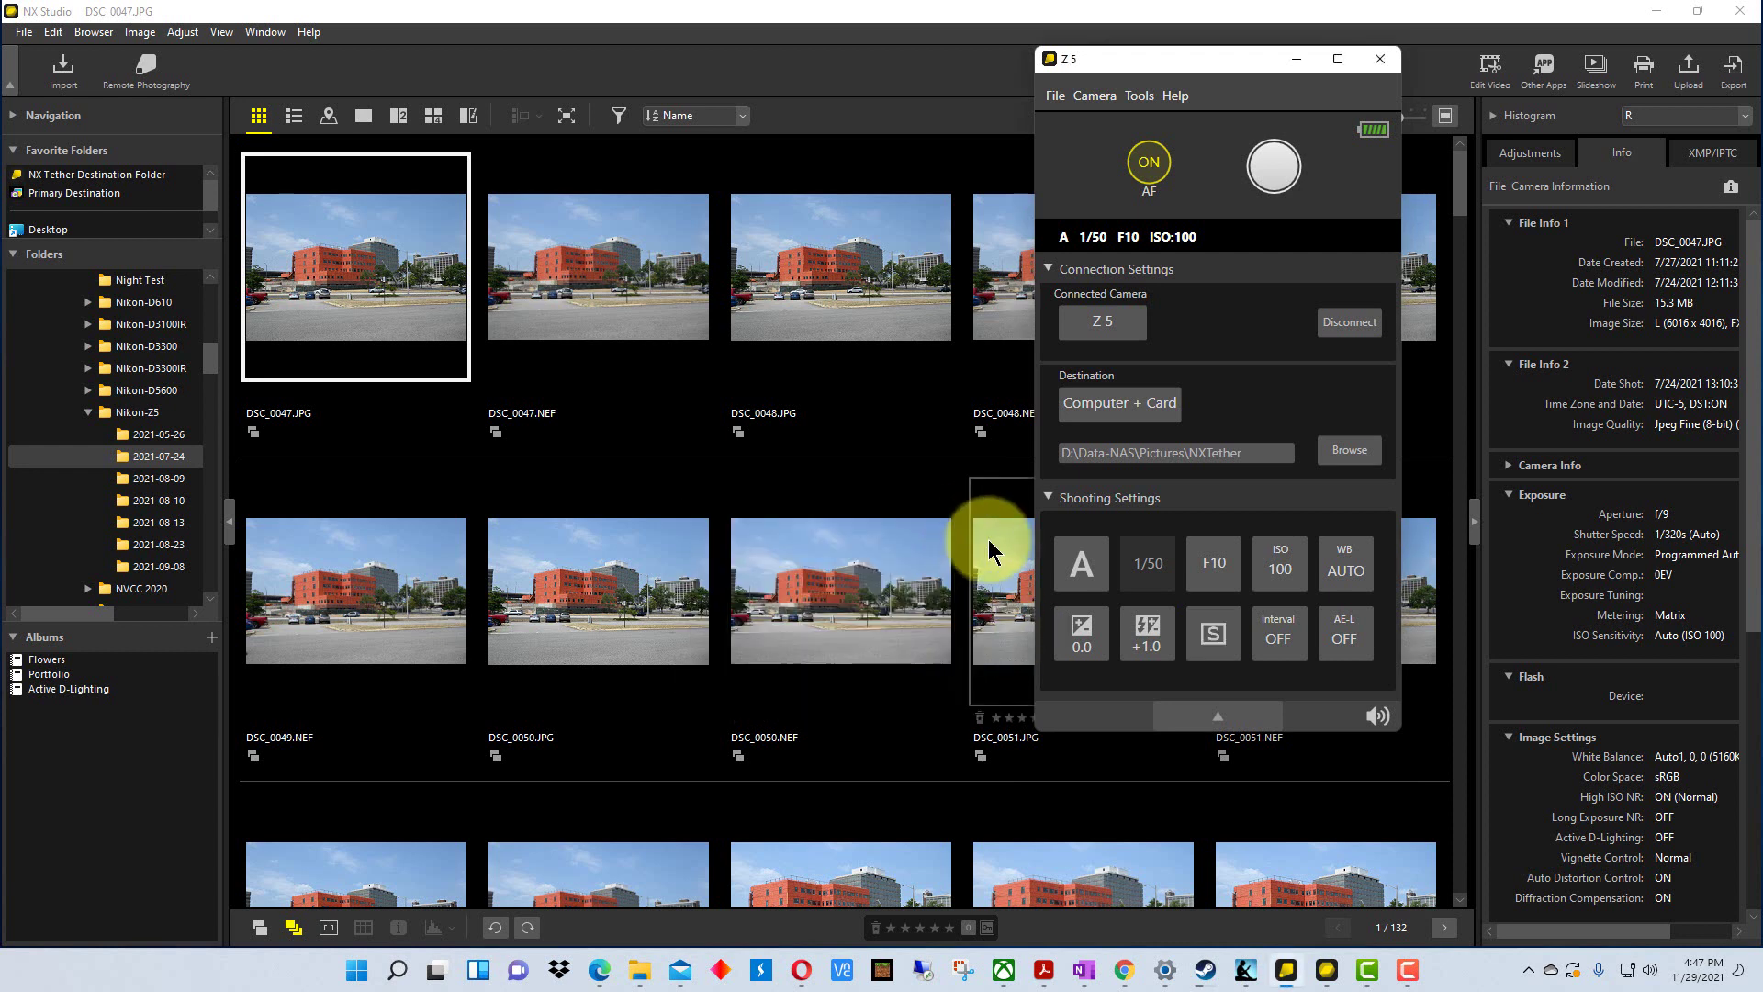
pyautogui.click(1279, 639)
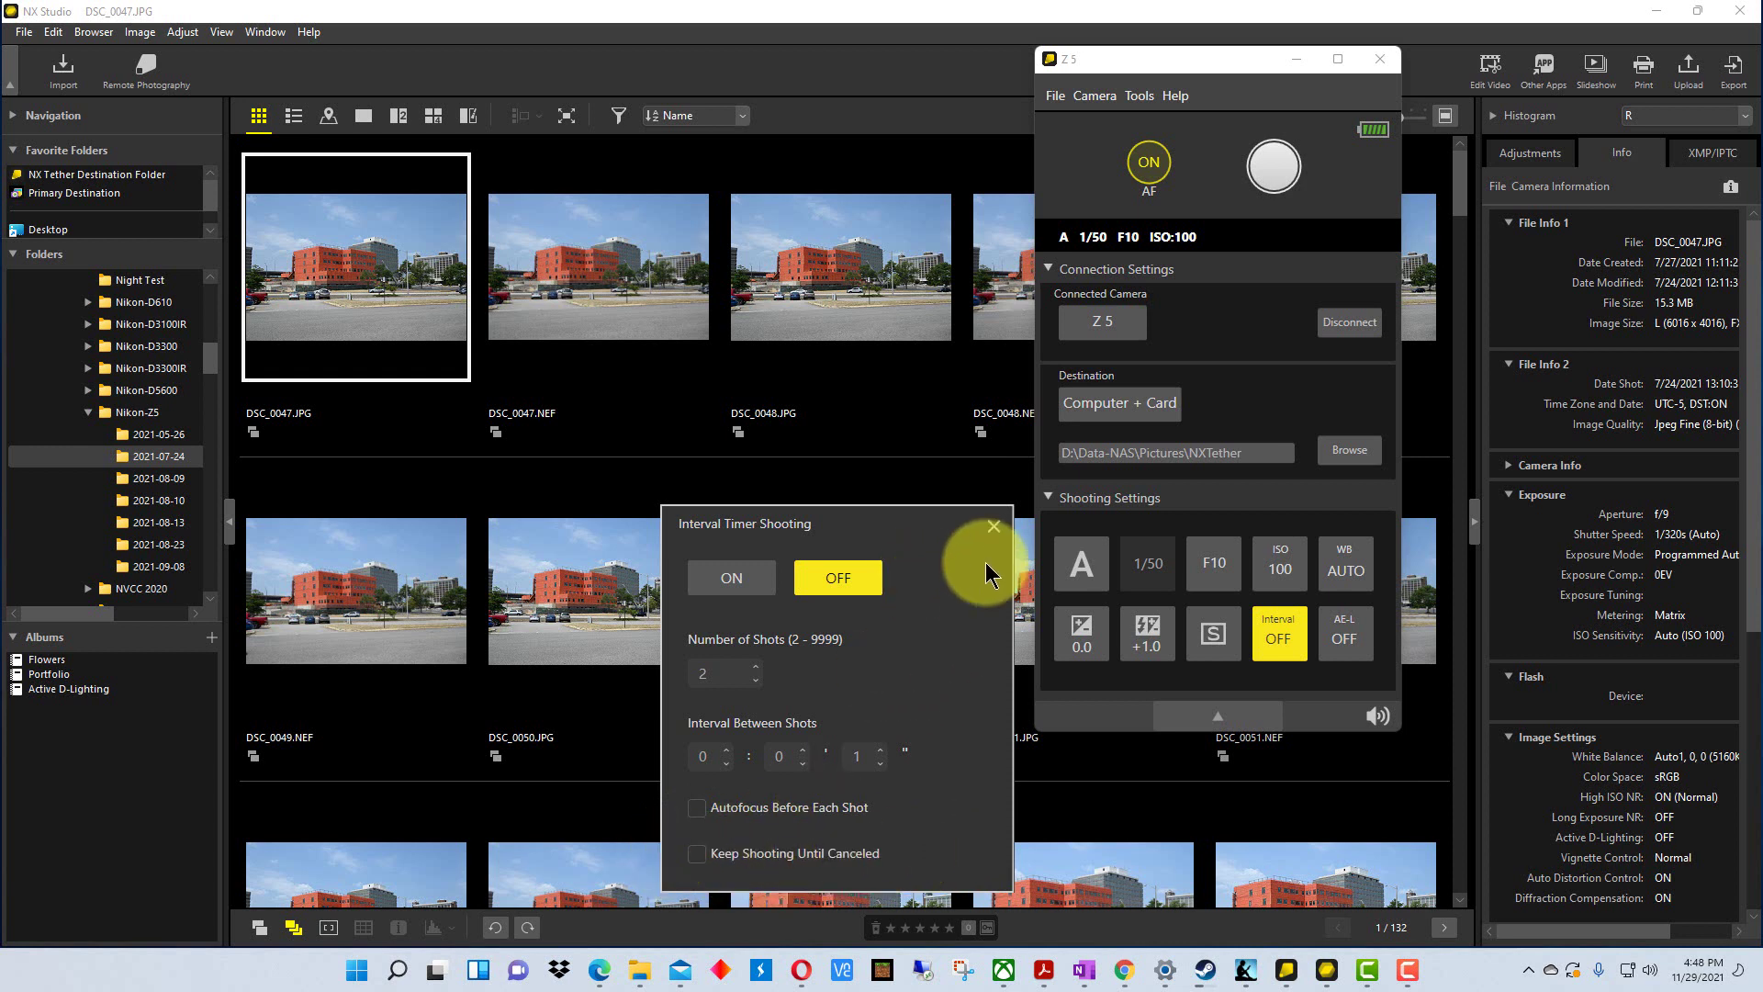
pyautogui.click(992, 527)
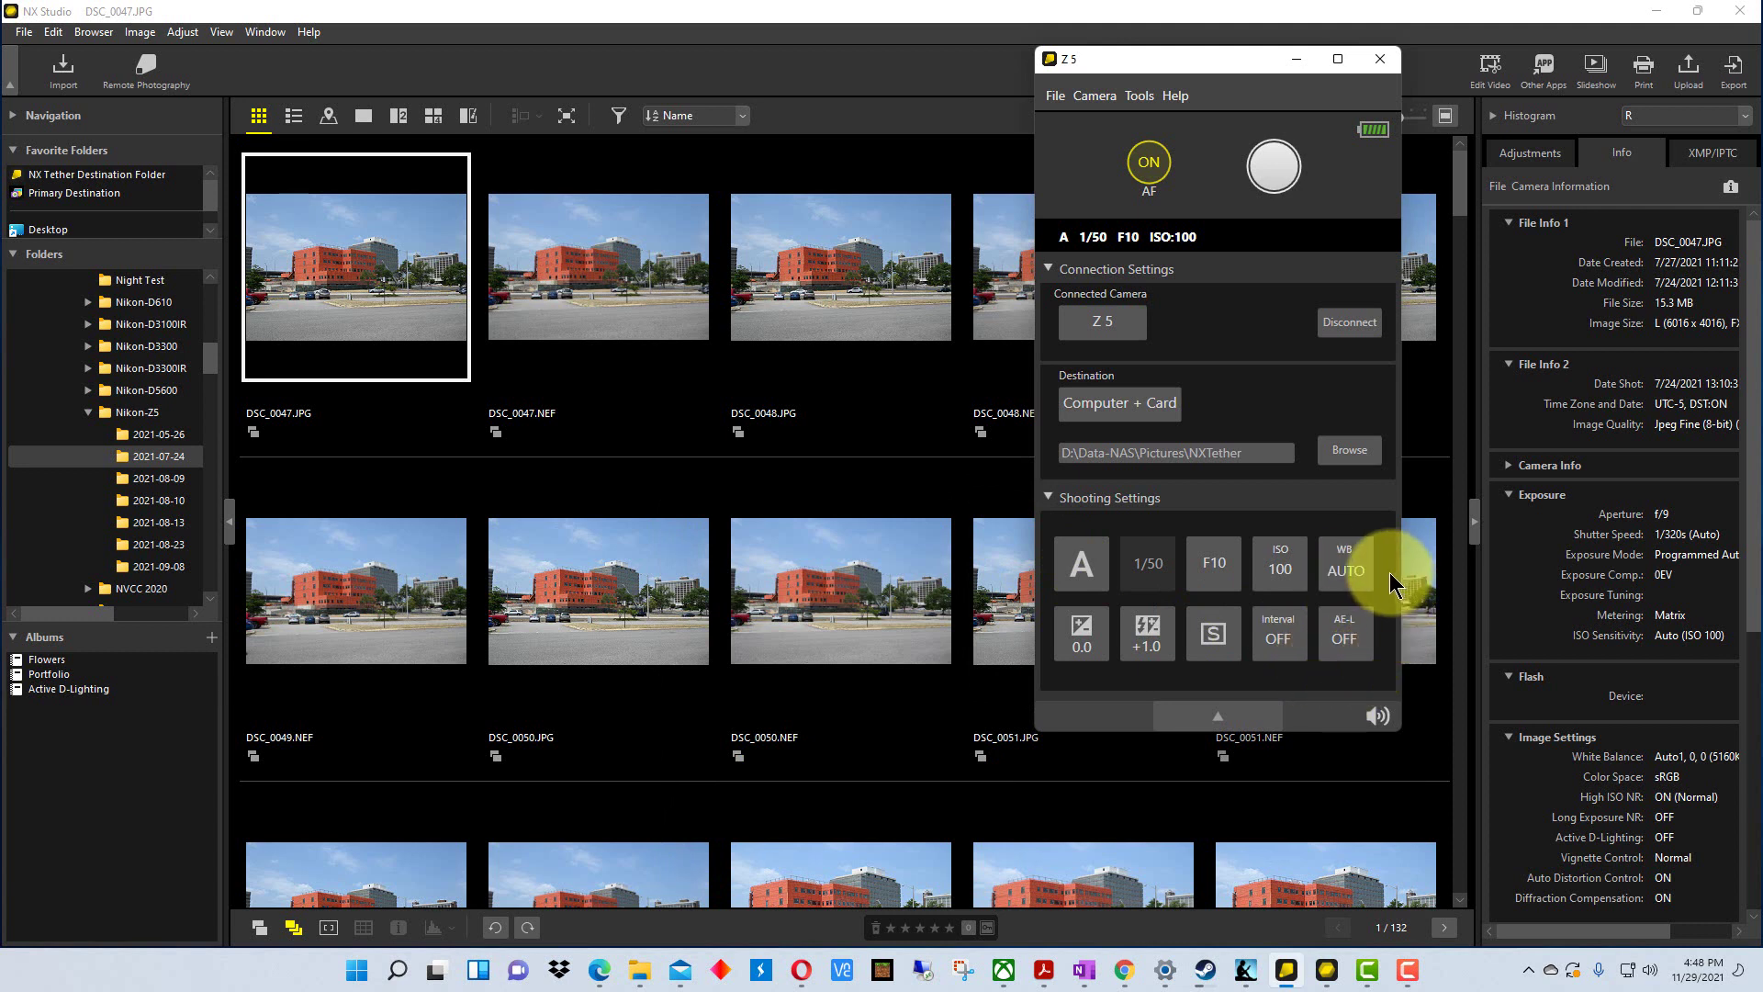
# Unmute and take a test shot, take a second shot muted, then unmute again.
pyautogui.click(1376, 716)
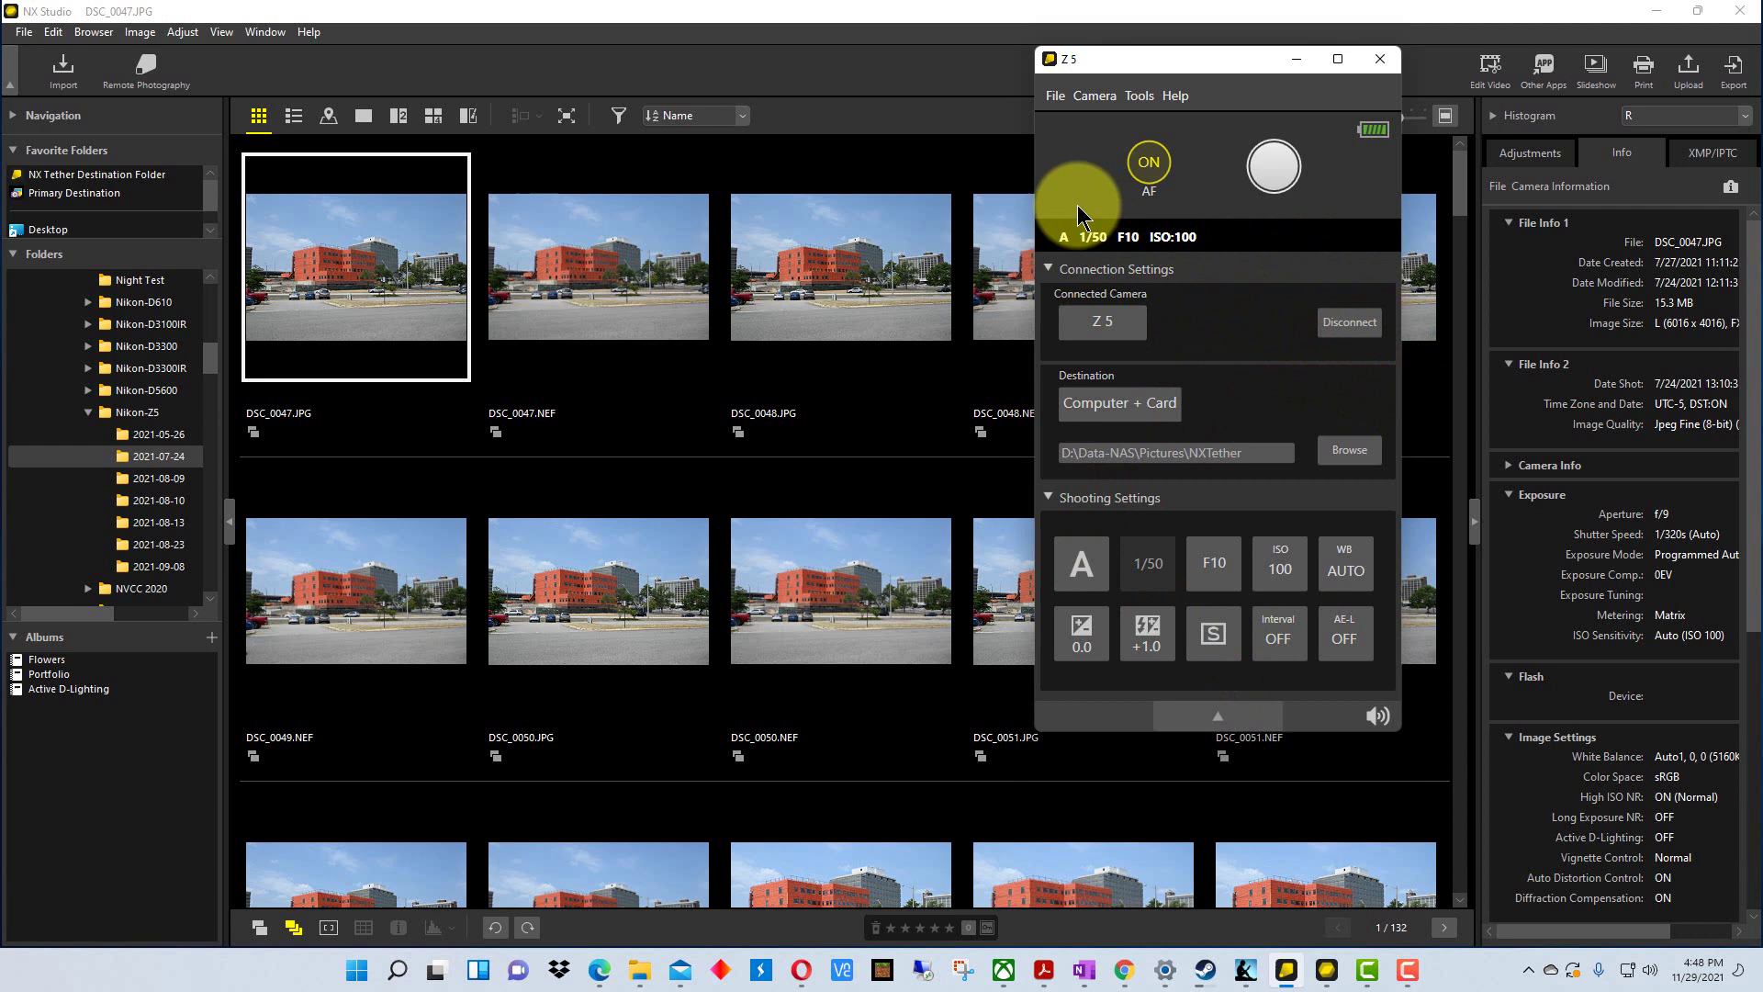
pyautogui.click(1272, 165)
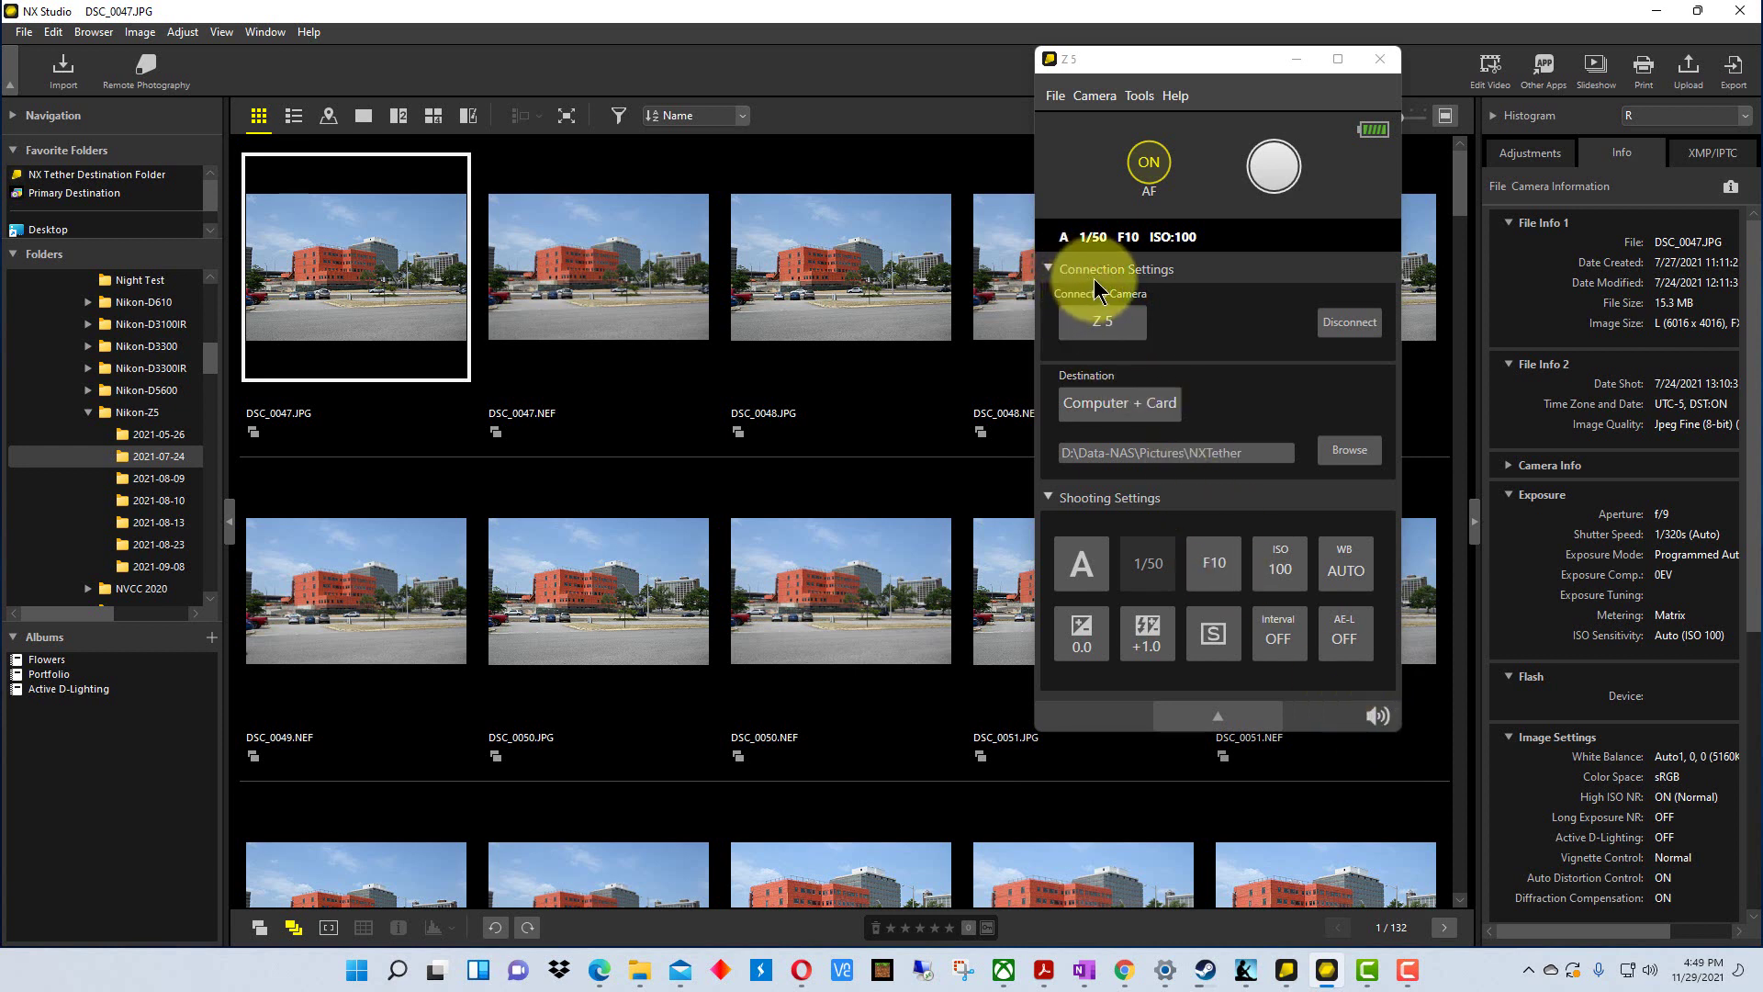
pyautogui.click(1377, 716)
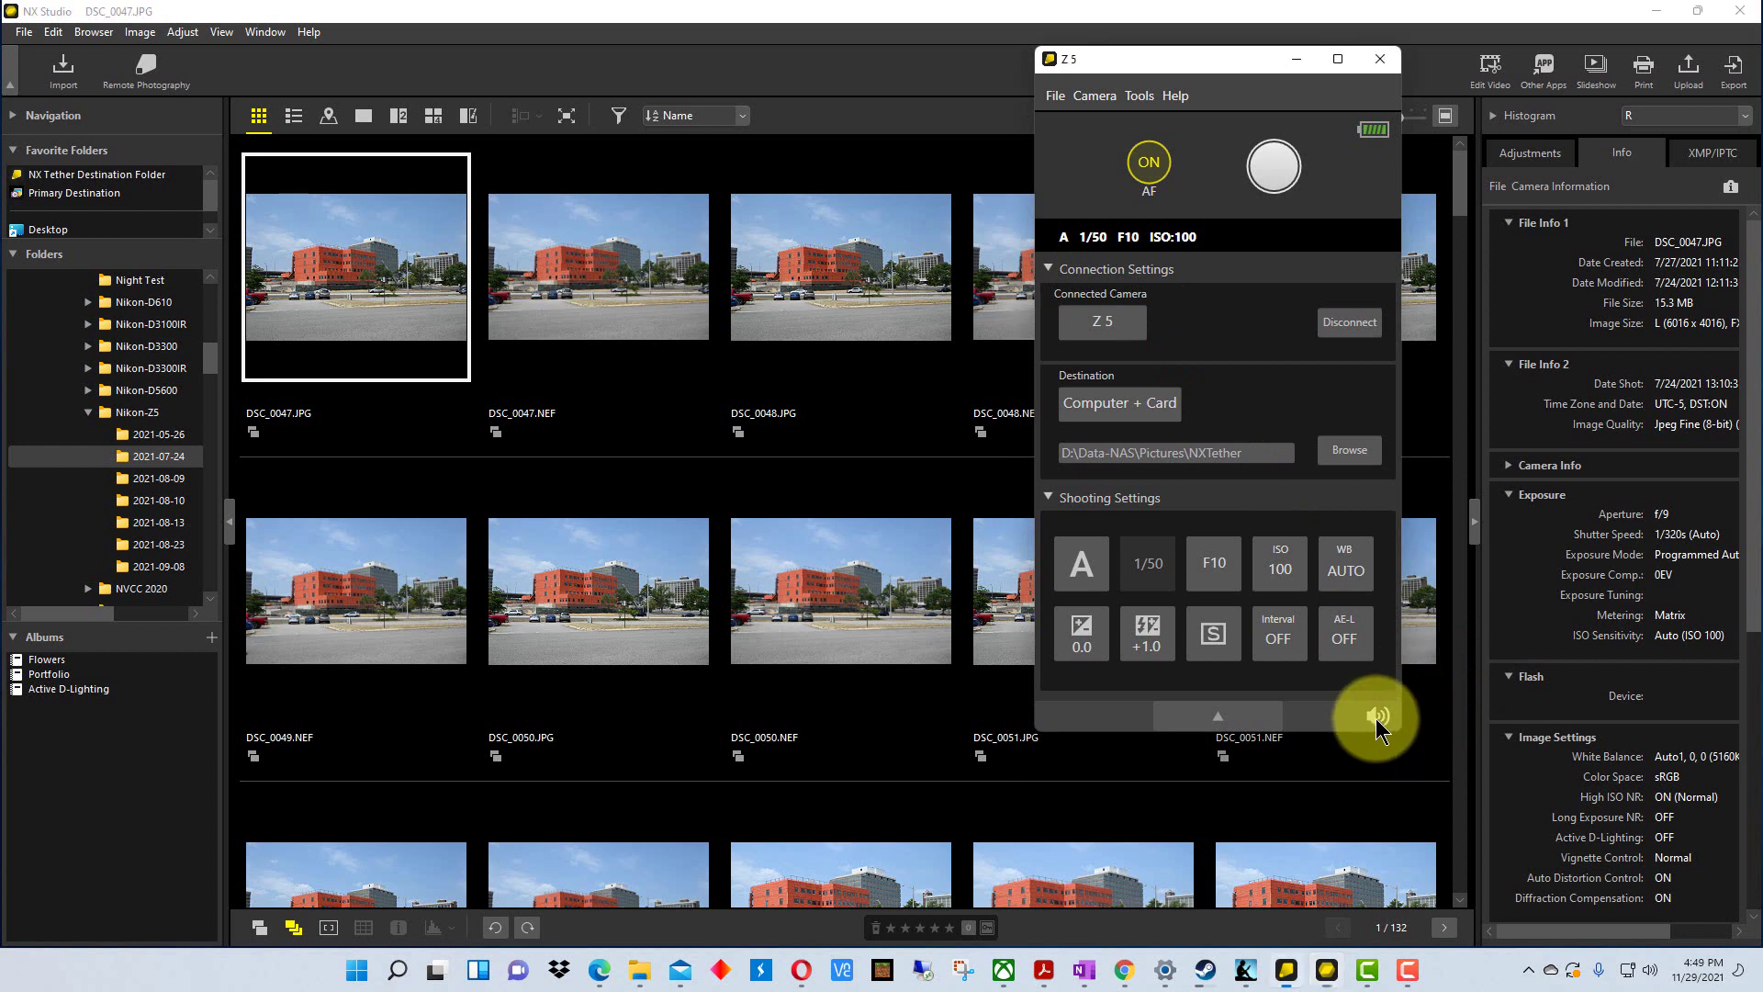
pyautogui.click(1267, 167)
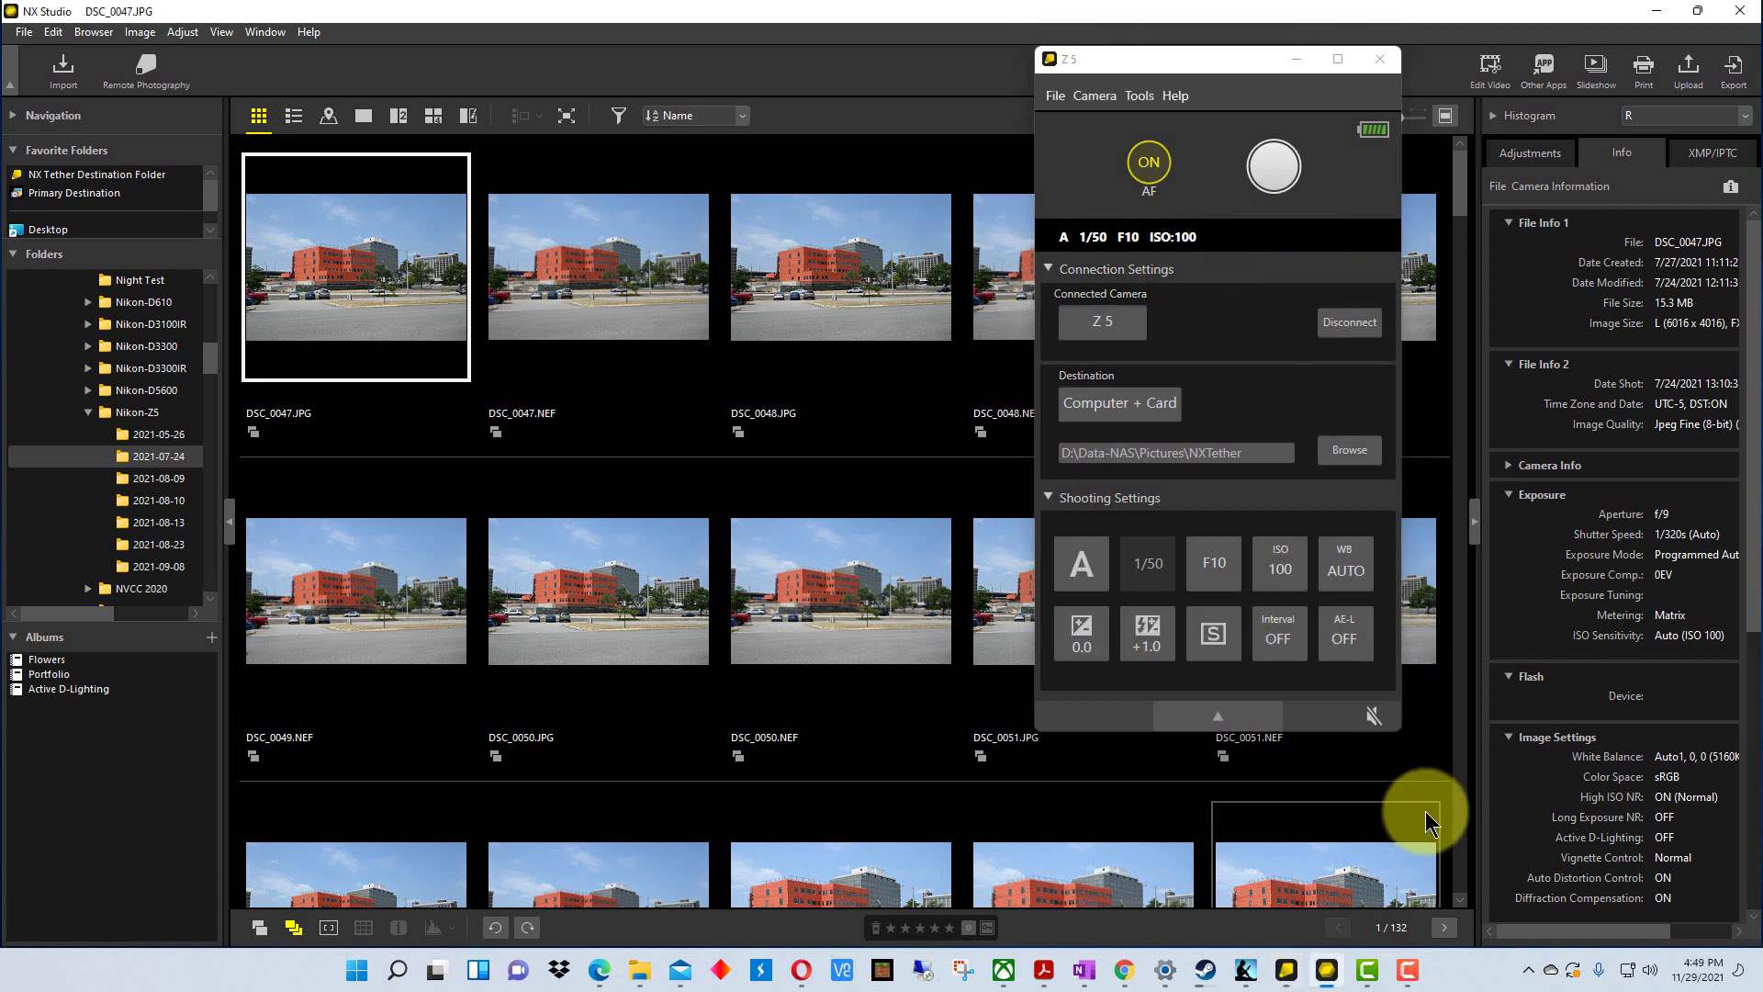
pyautogui.click(1369, 713)
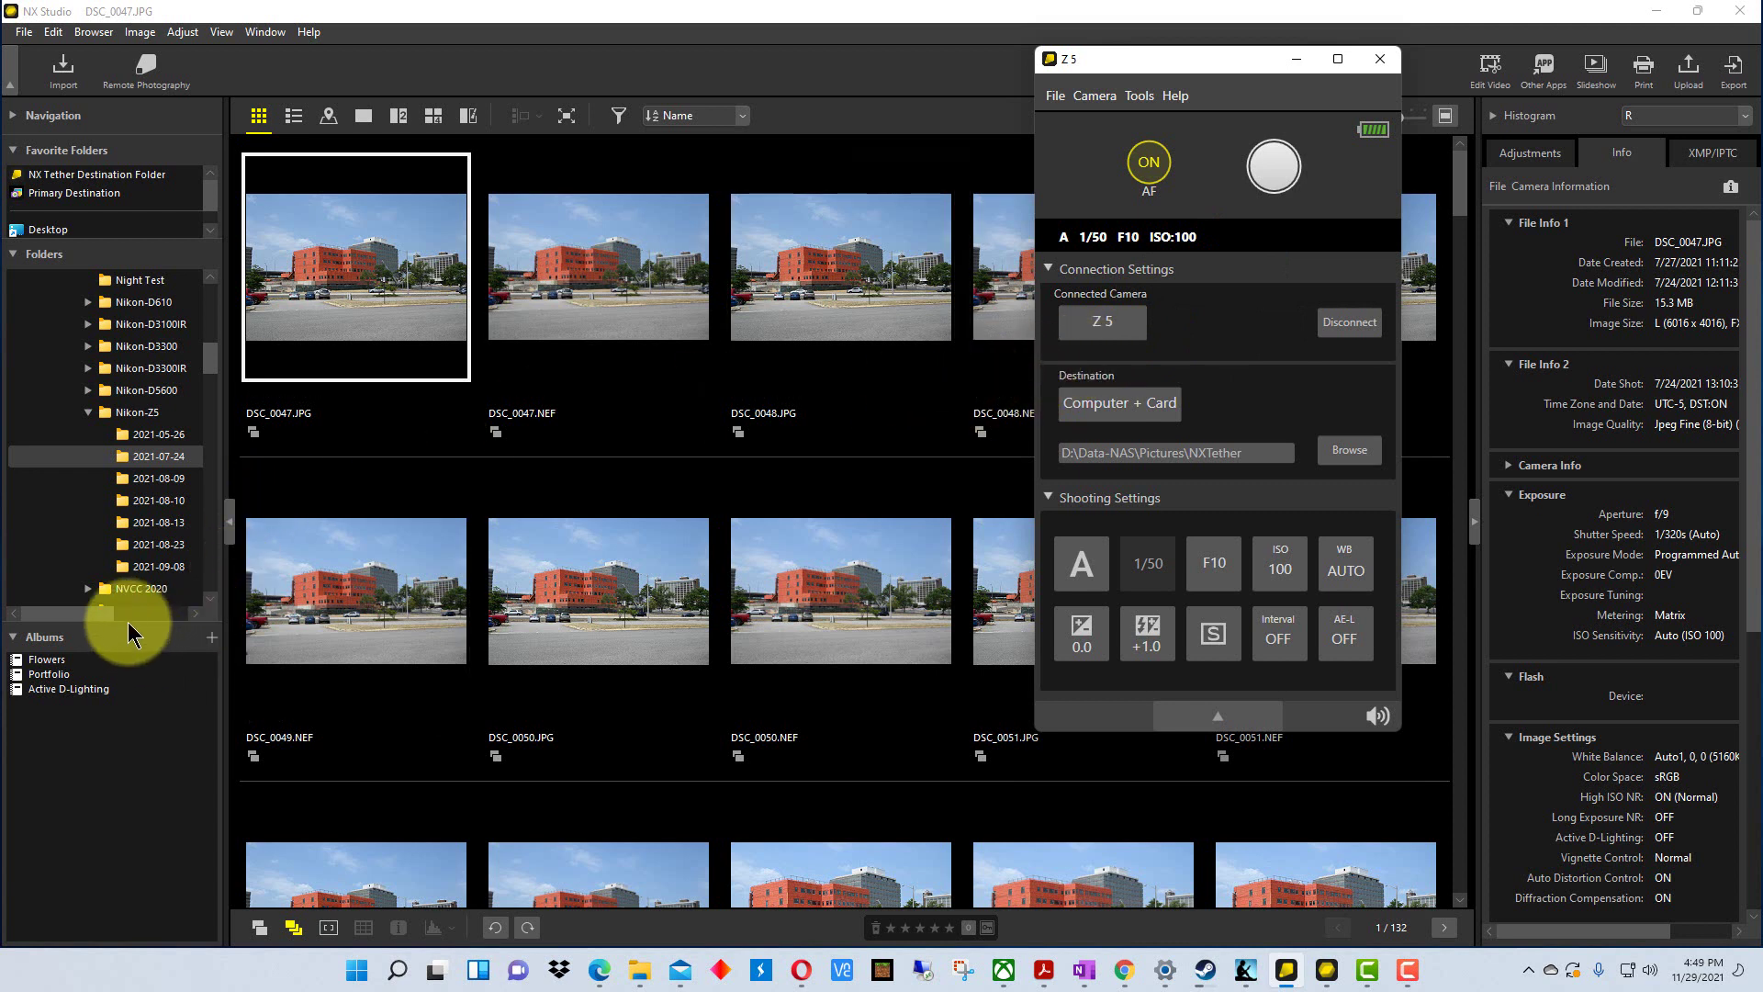
# Browse the NX Tether Destination Folder and view Img010.nef full-size in the viewer.
pyautogui.click(74, 176)
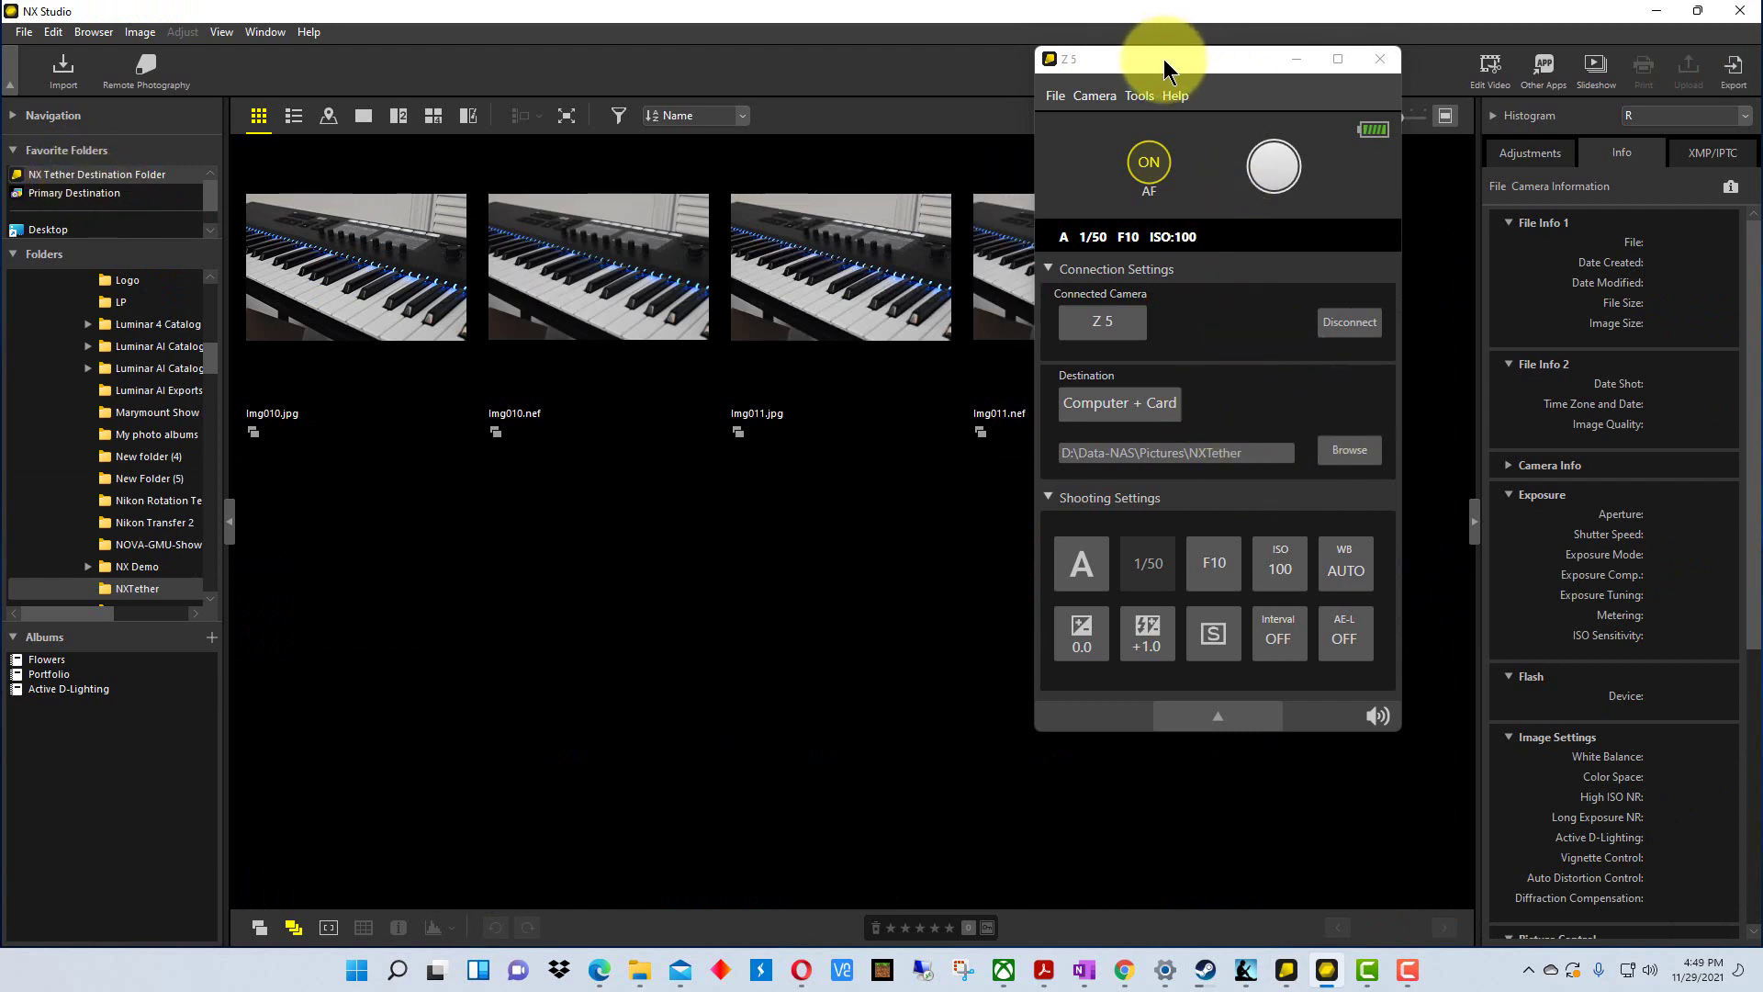
pyautogui.moveTo(1179, 61); pyautogui.dragTo(1438, 54)
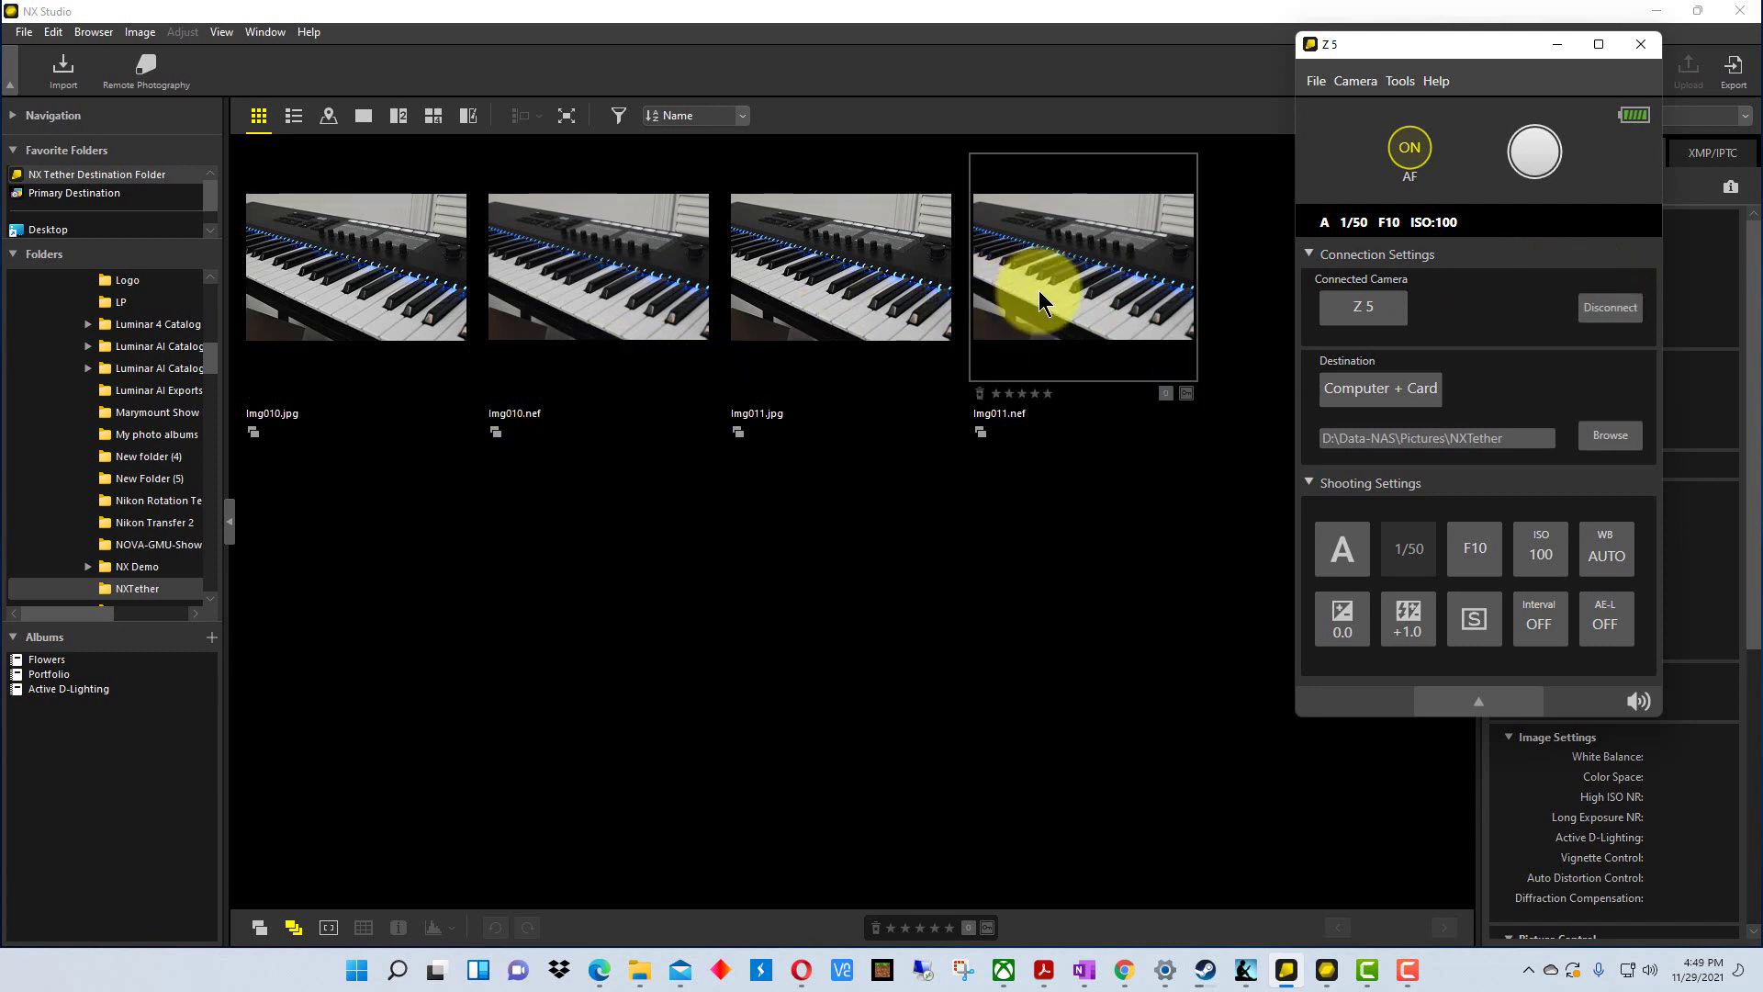
pyautogui.doubleClick(609, 306)
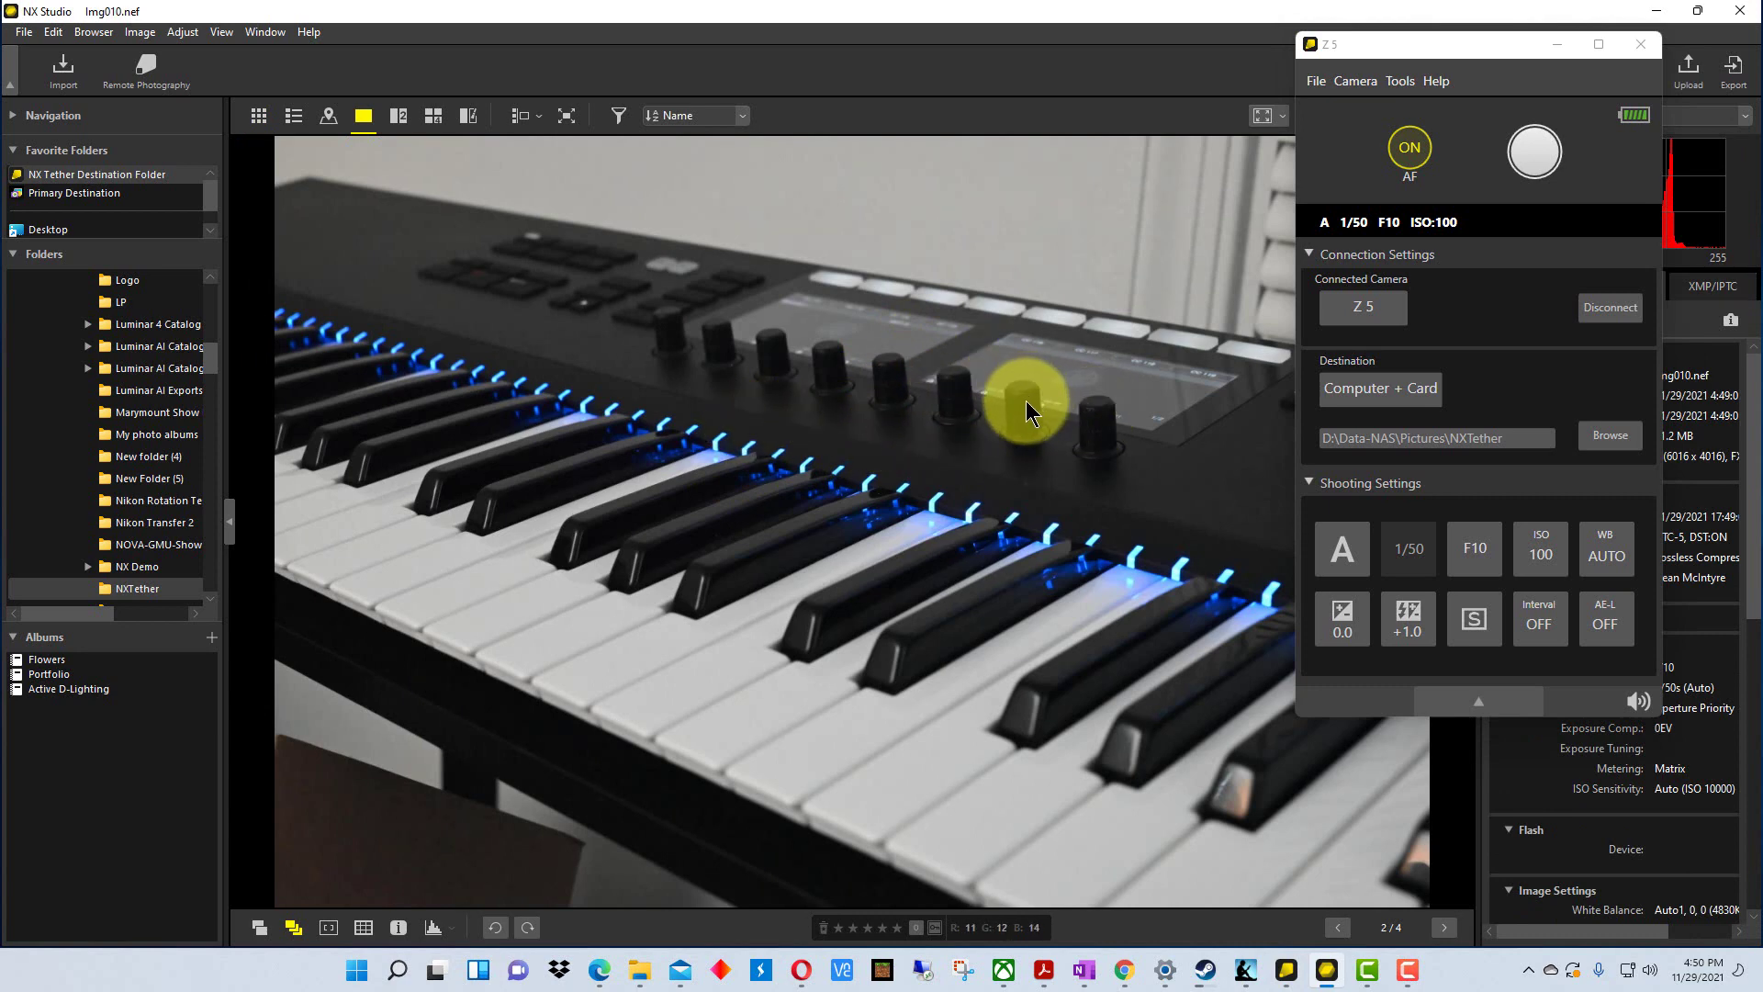
pyautogui.click(259, 115)
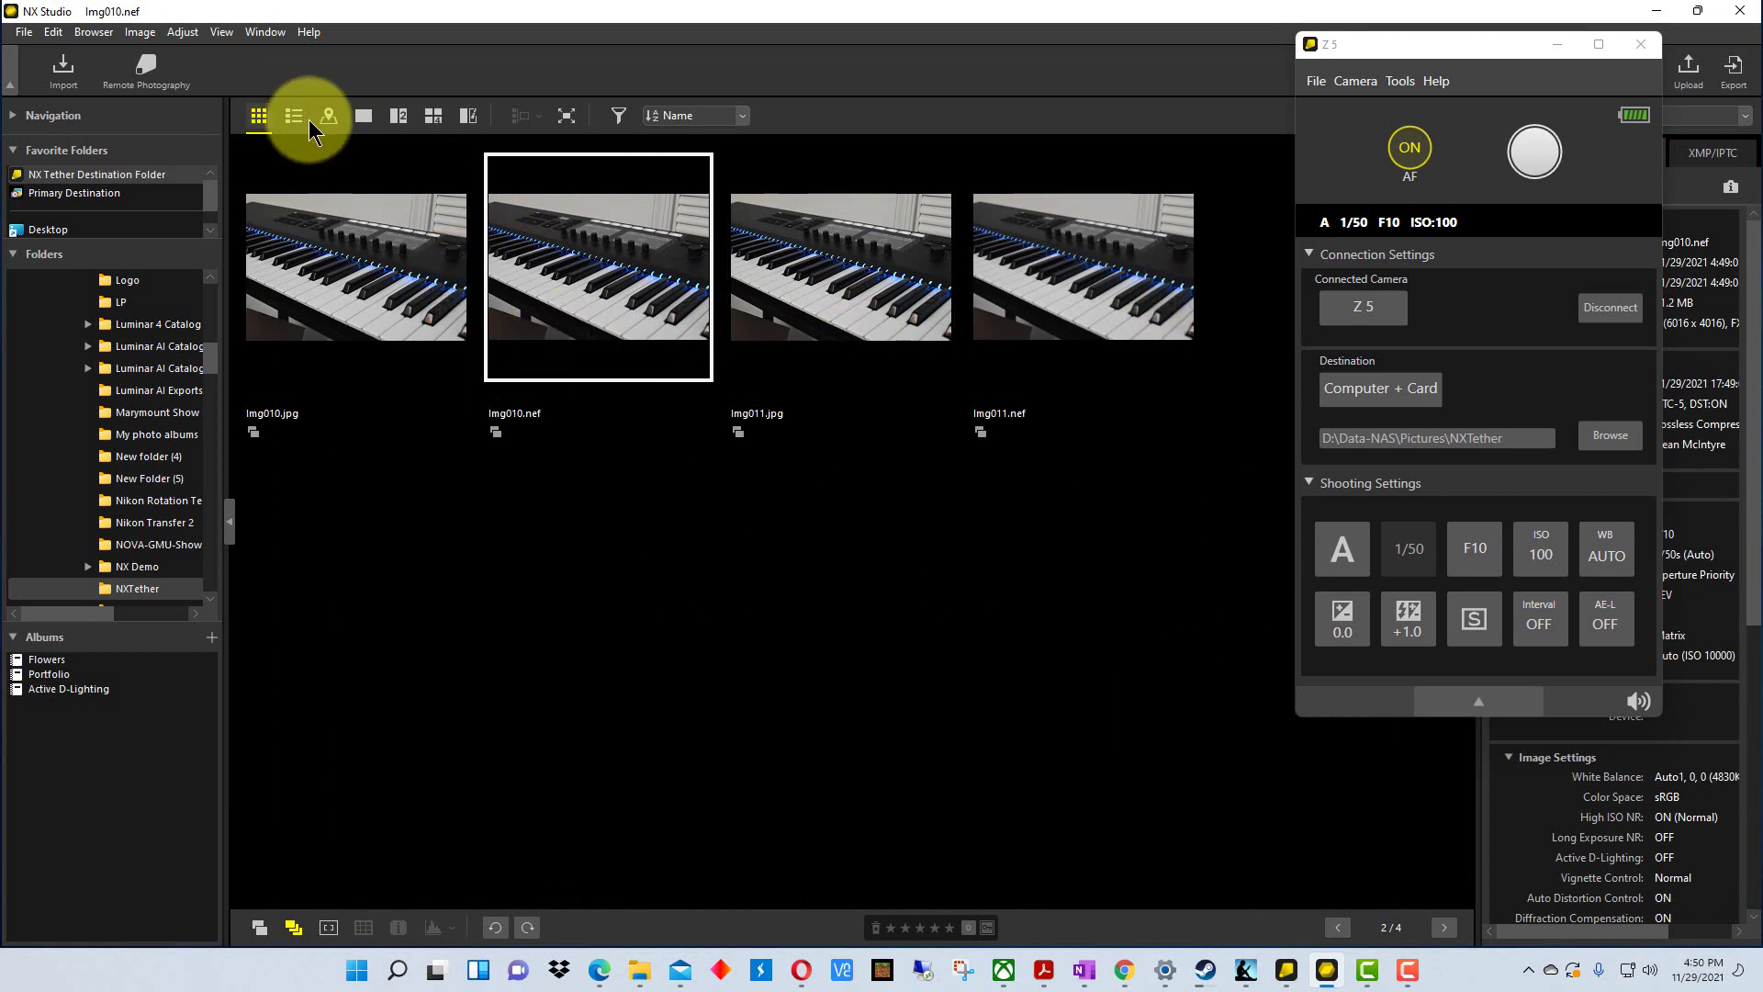
pyautogui.moveTo(343, 197)
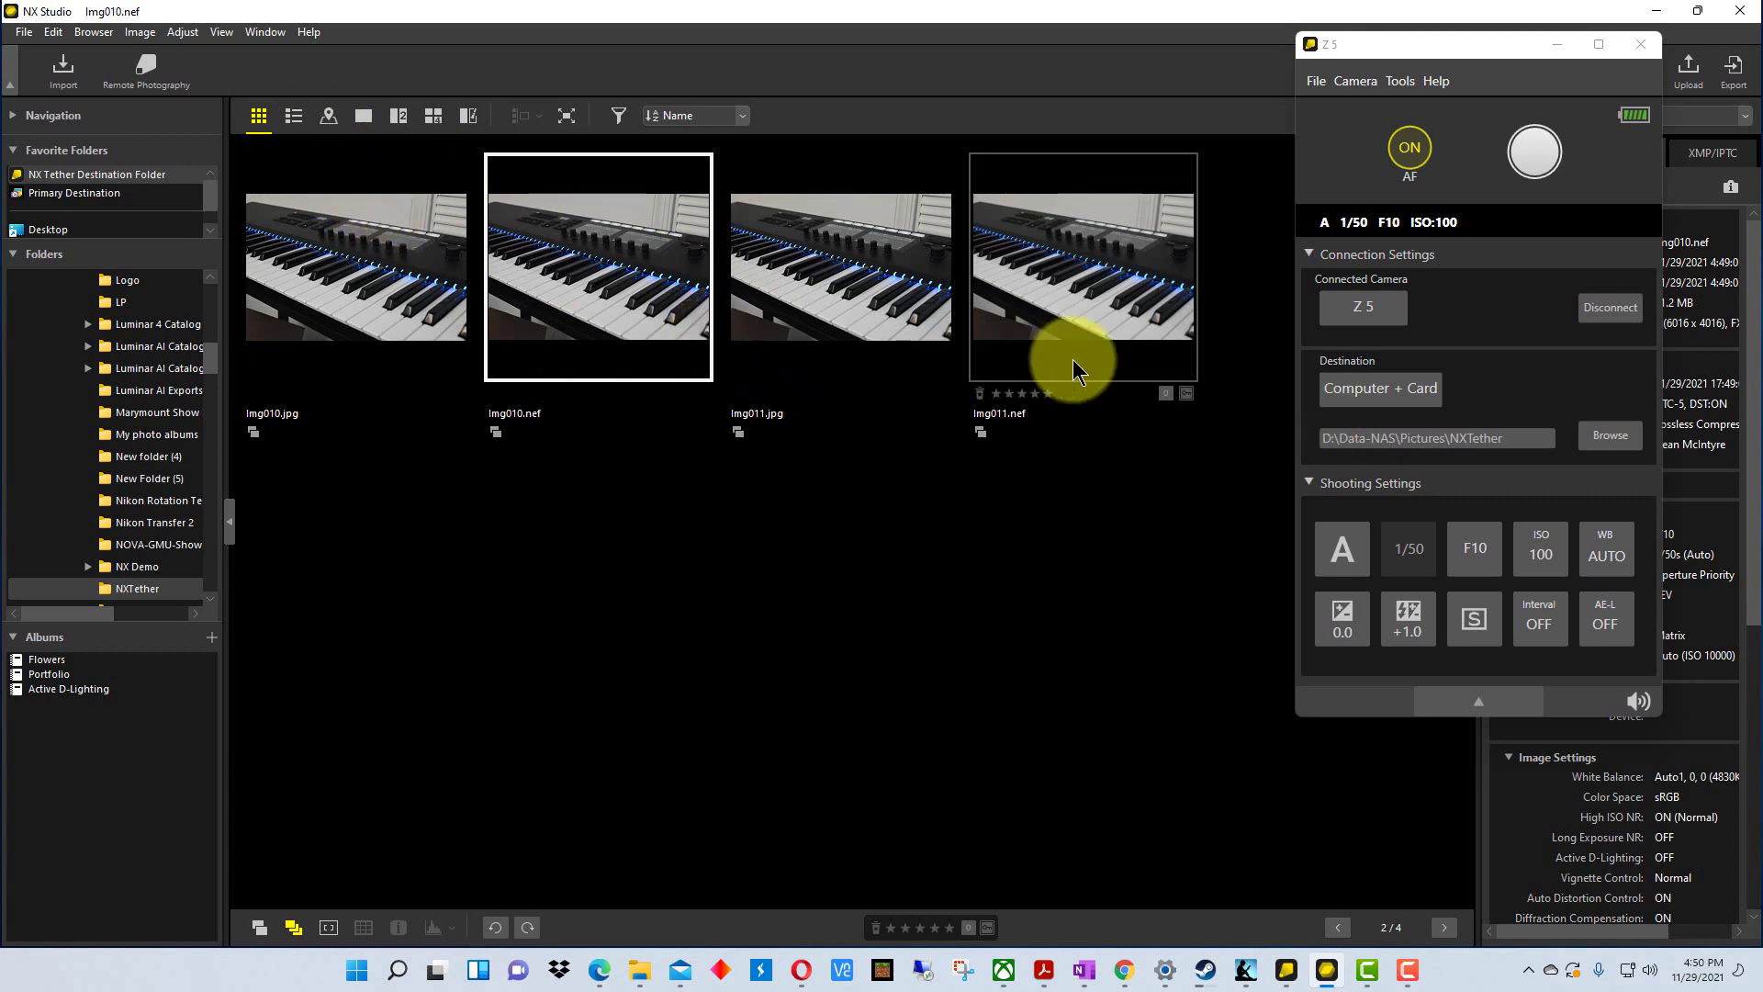
pyautogui.doubleClick(645, 301)
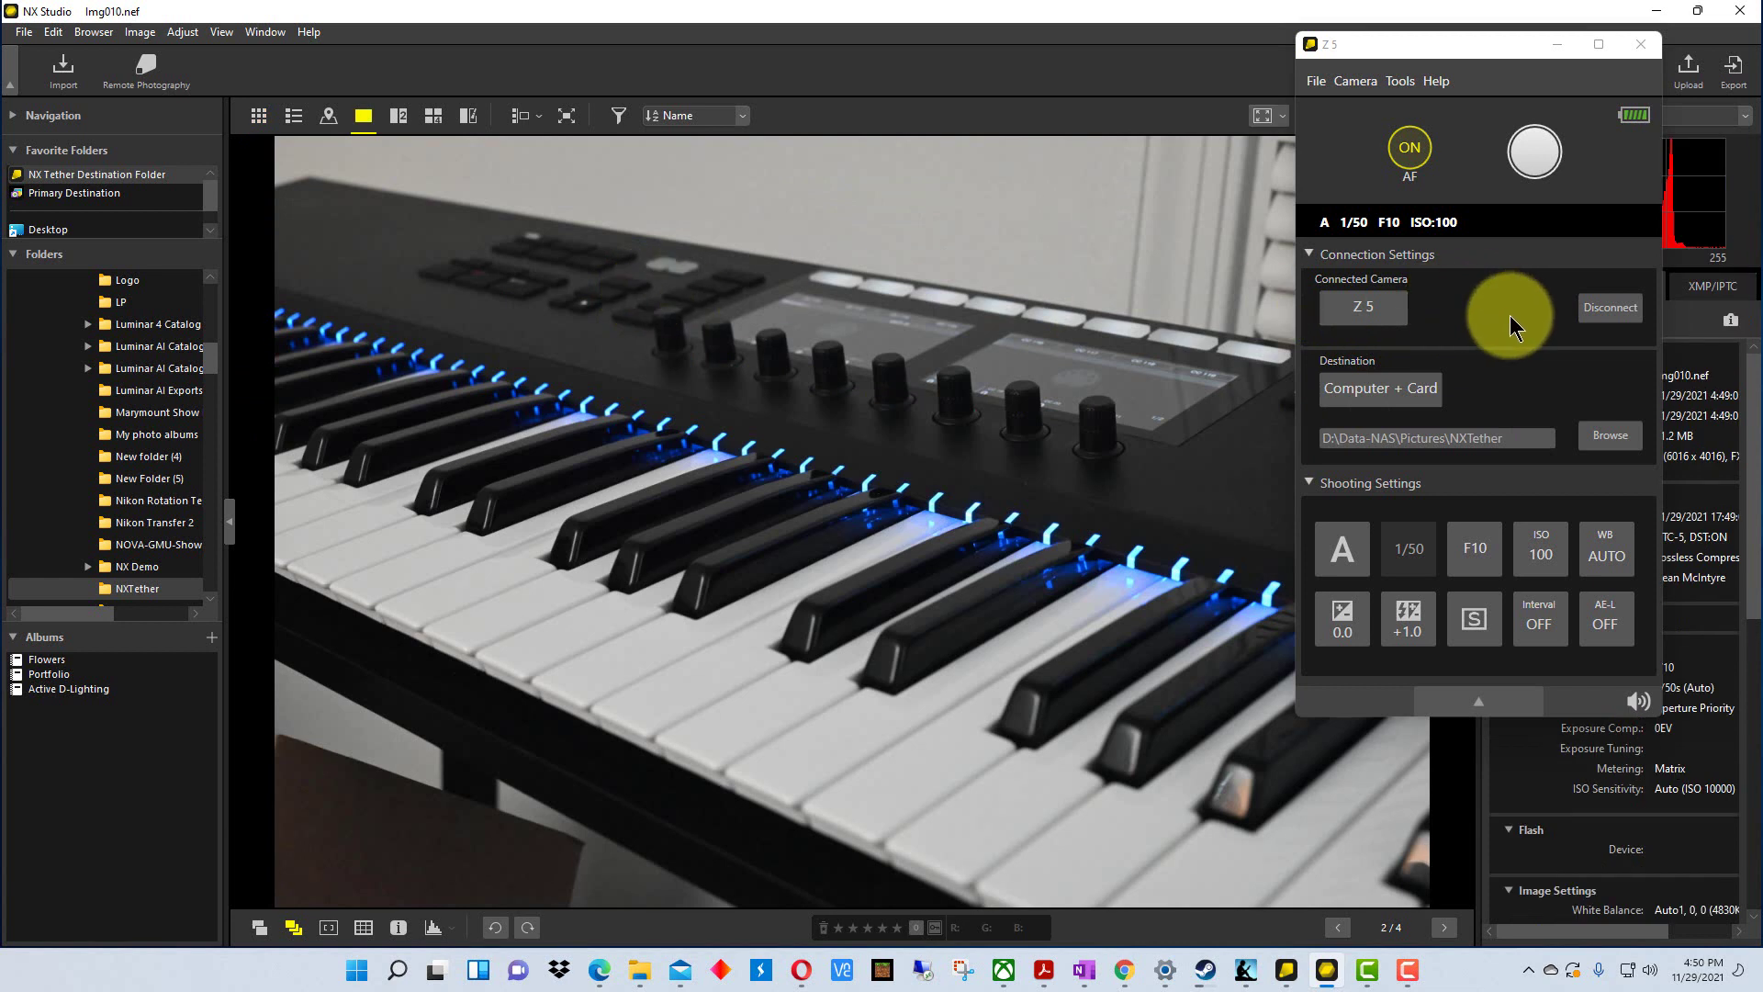
# Reposition the Z 5 window beside the histogram and mute notifications with Tools > Mute.
pyautogui.moveTo(1474, 41); pyautogui.dragTo(1249, 65)
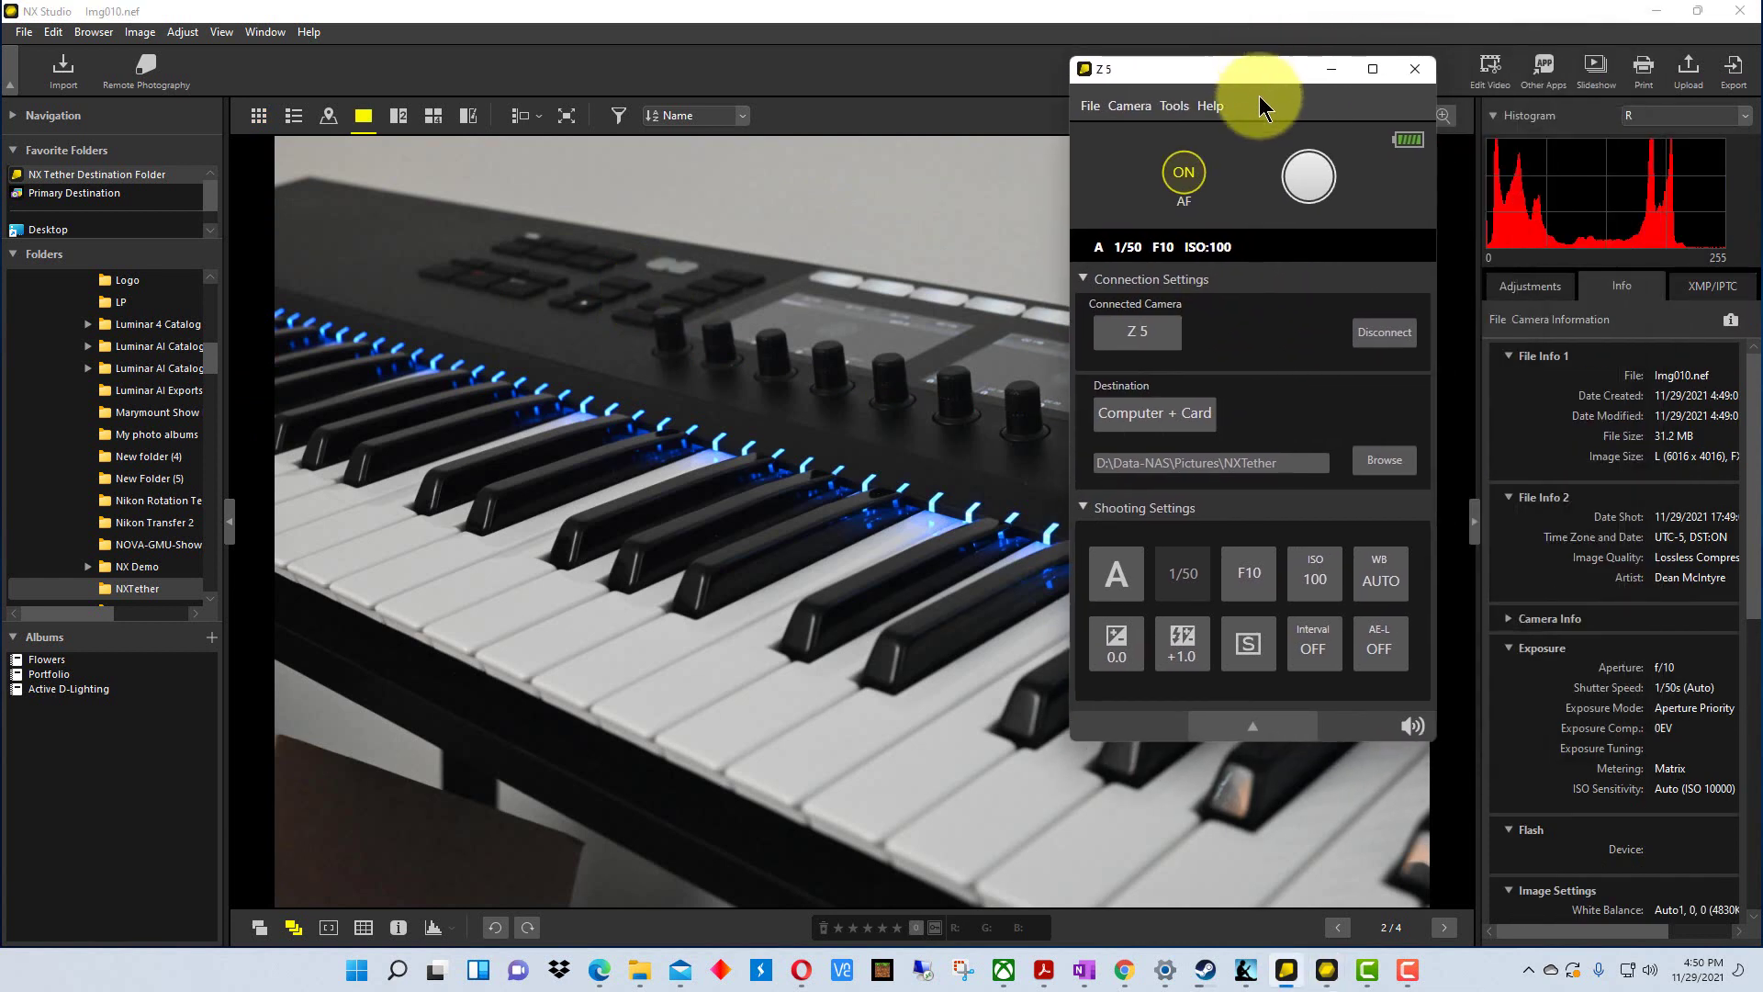
pyautogui.click(1174, 106)
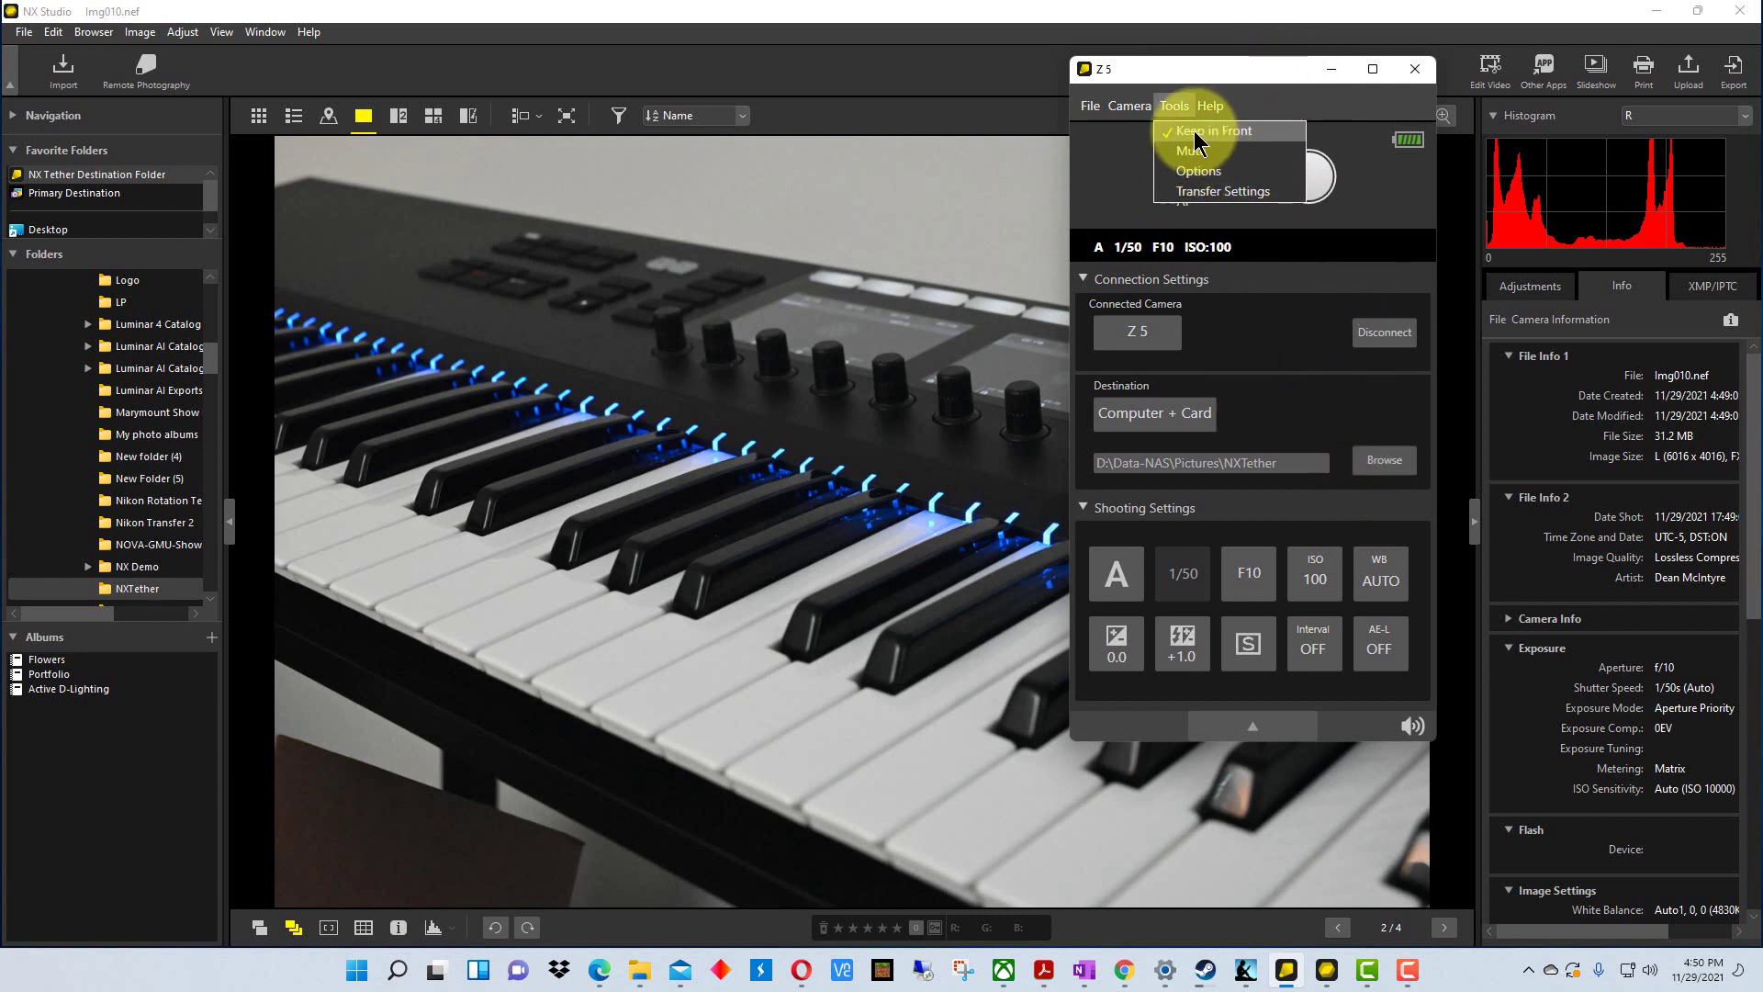
pyautogui.moveTo(1212, 106)
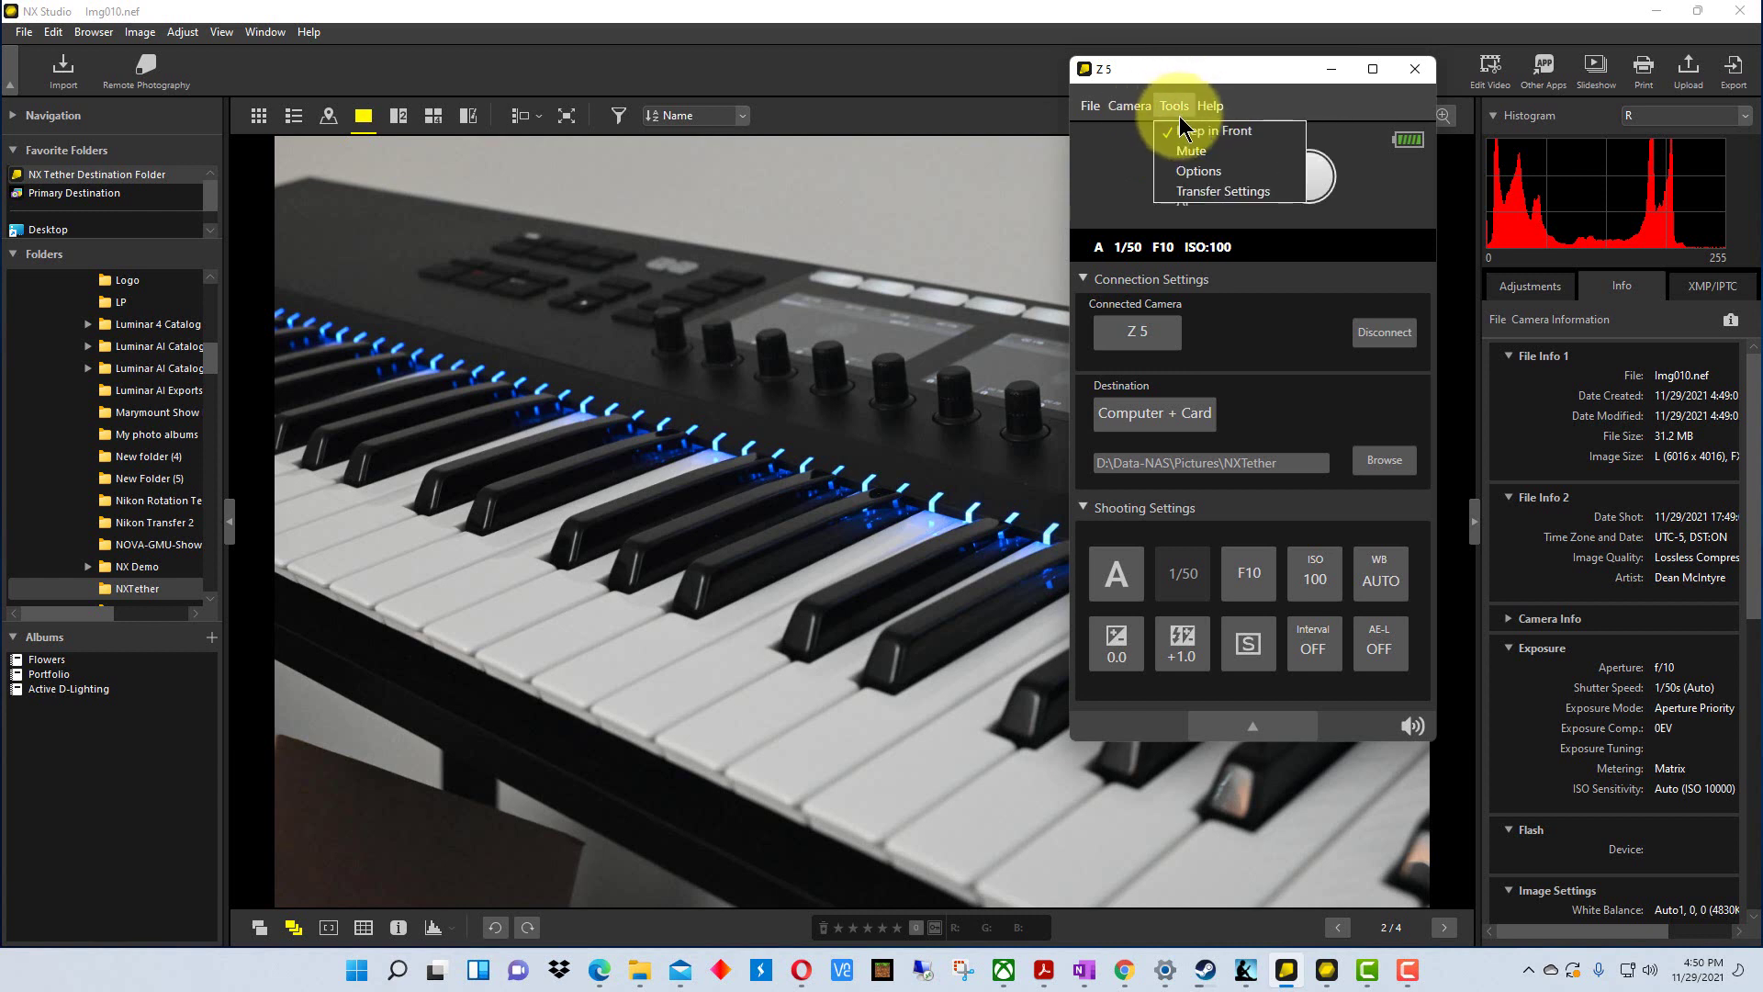
pyautogui.click(1200, 79)
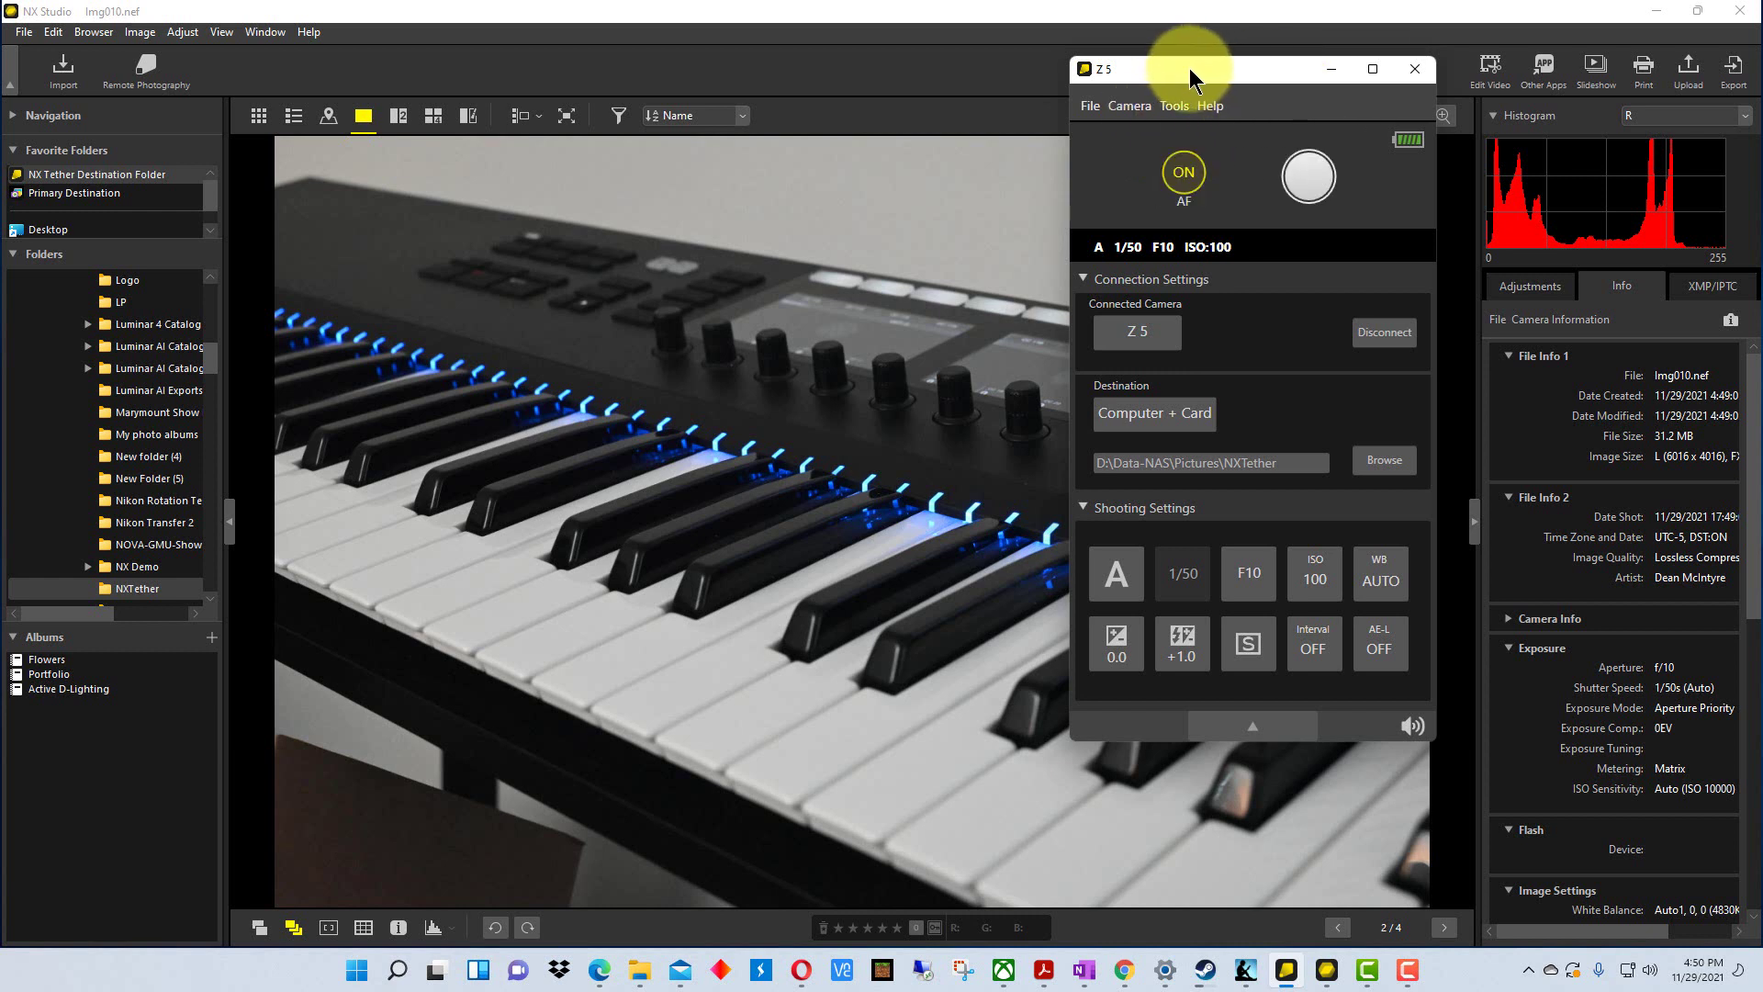
pyautogui.moveTo(1192, 68); pyautogui.dragTo(1162, 71)
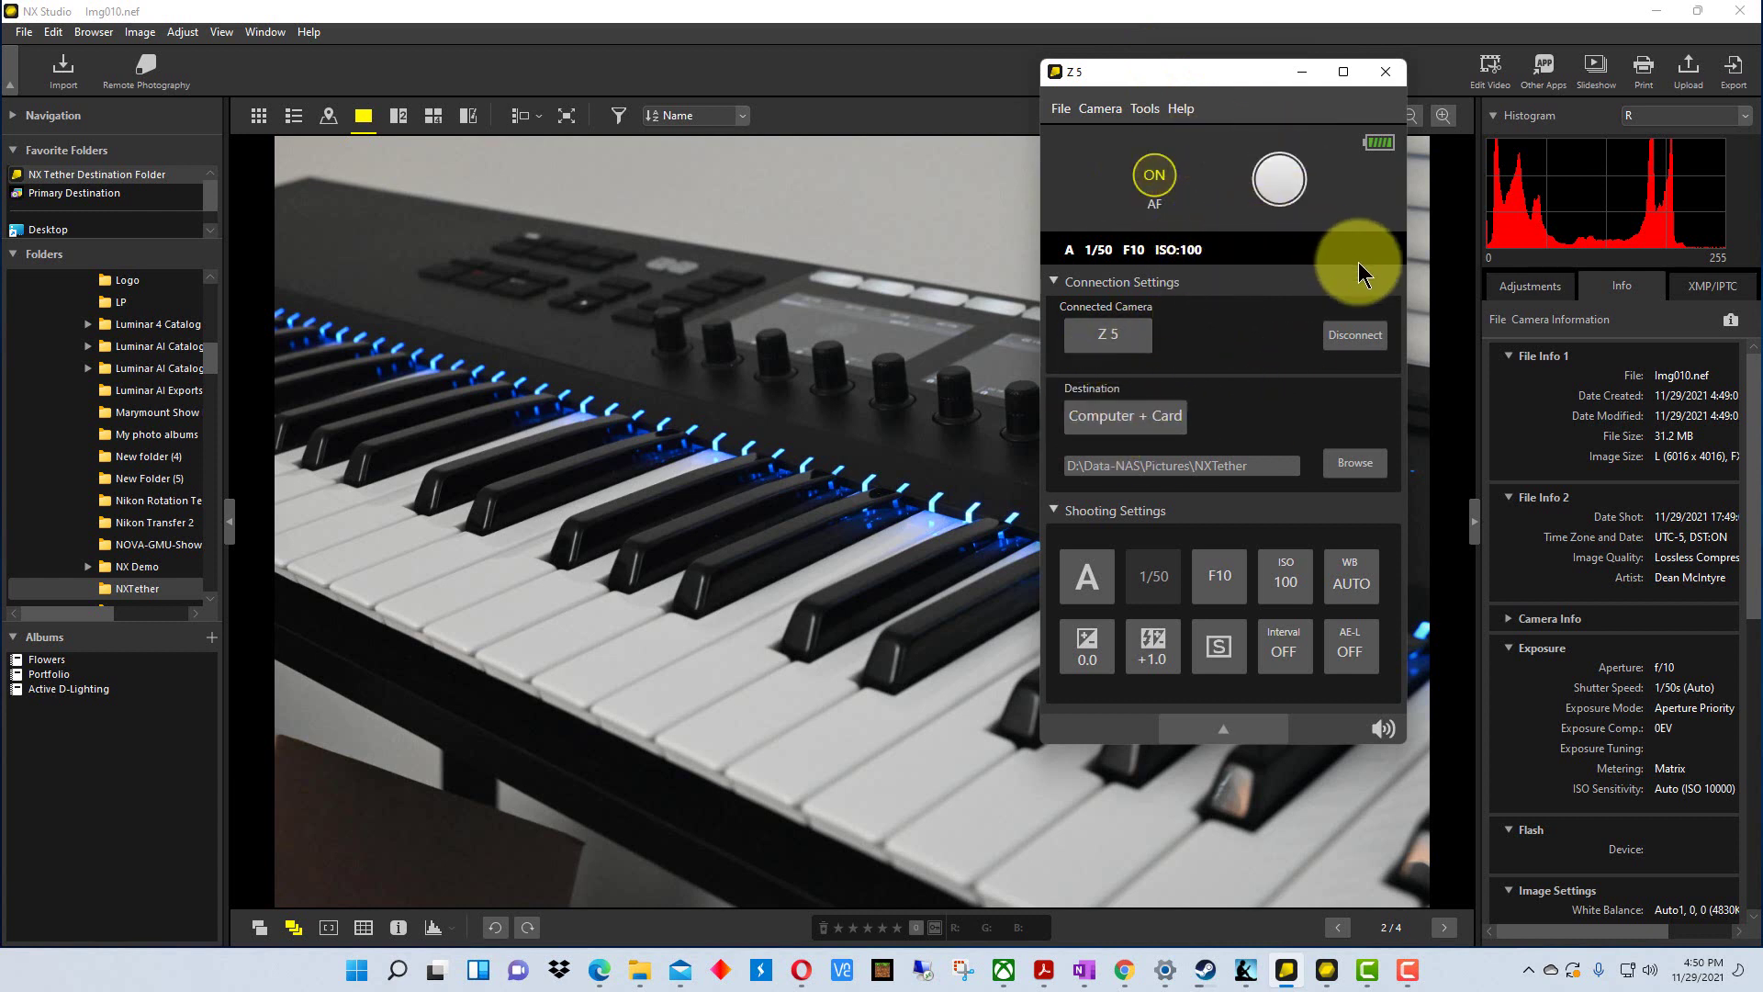
pyautogui.moveTo(1196, 84); pyautogui.dragTo(1239, 79)
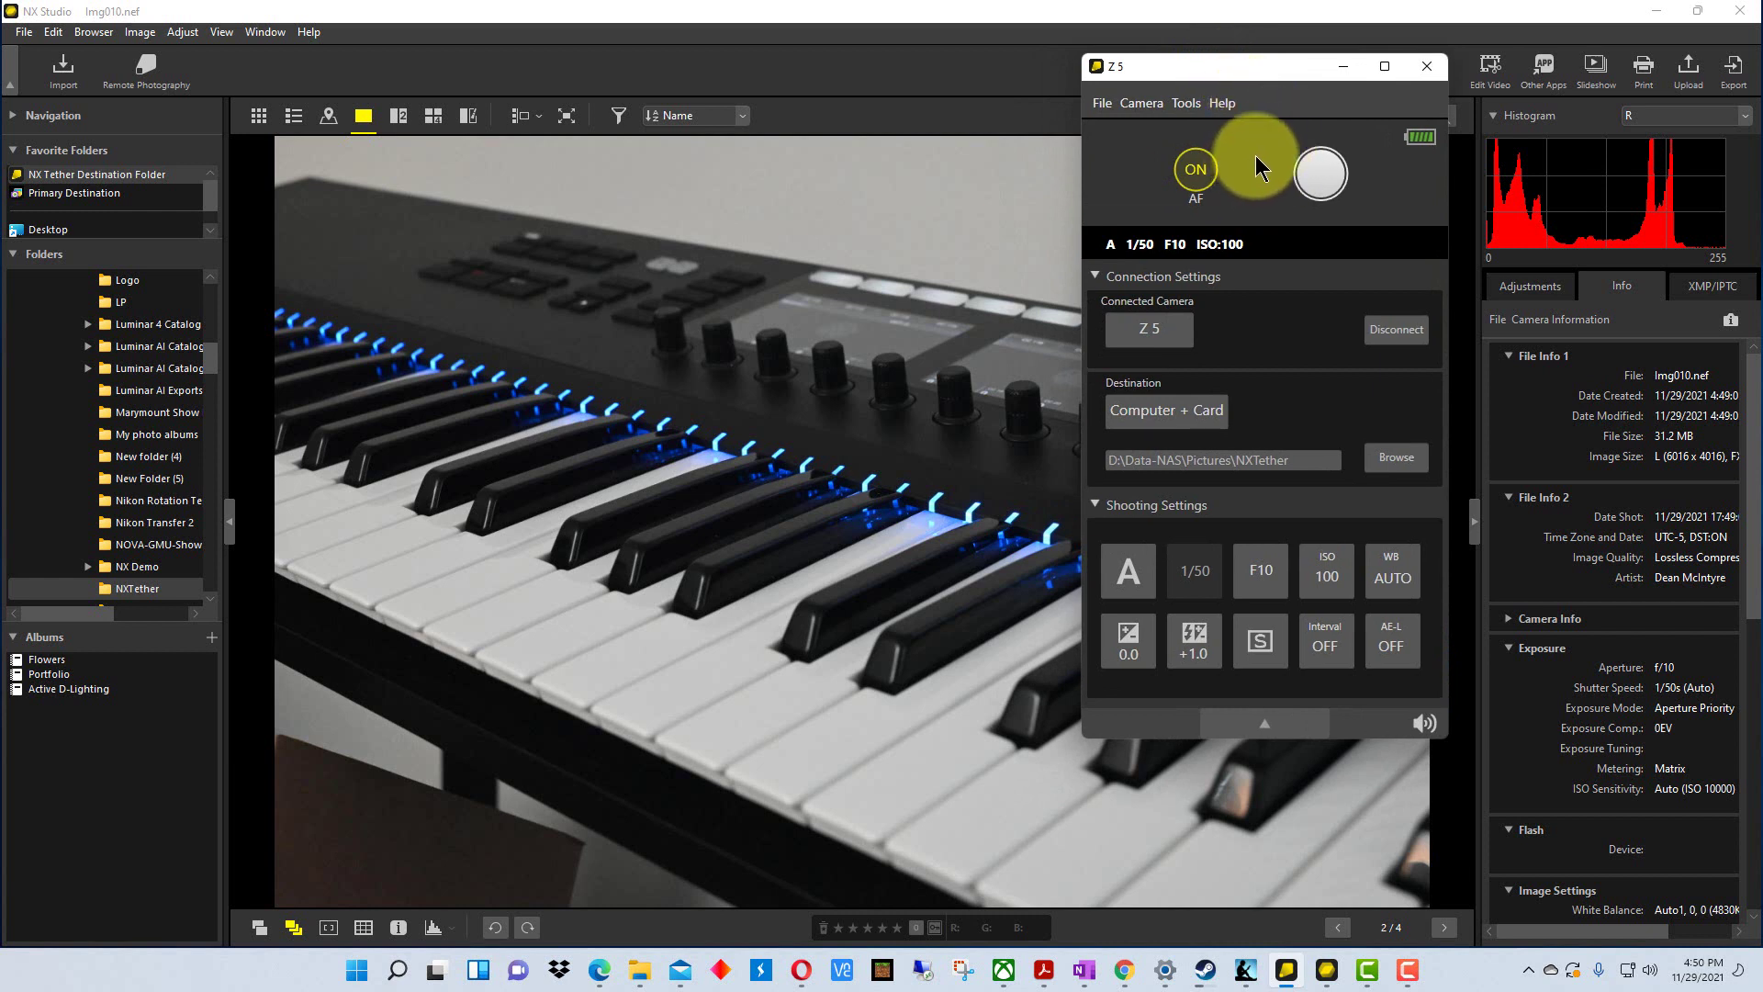
pyautogui.click(1185, 103)
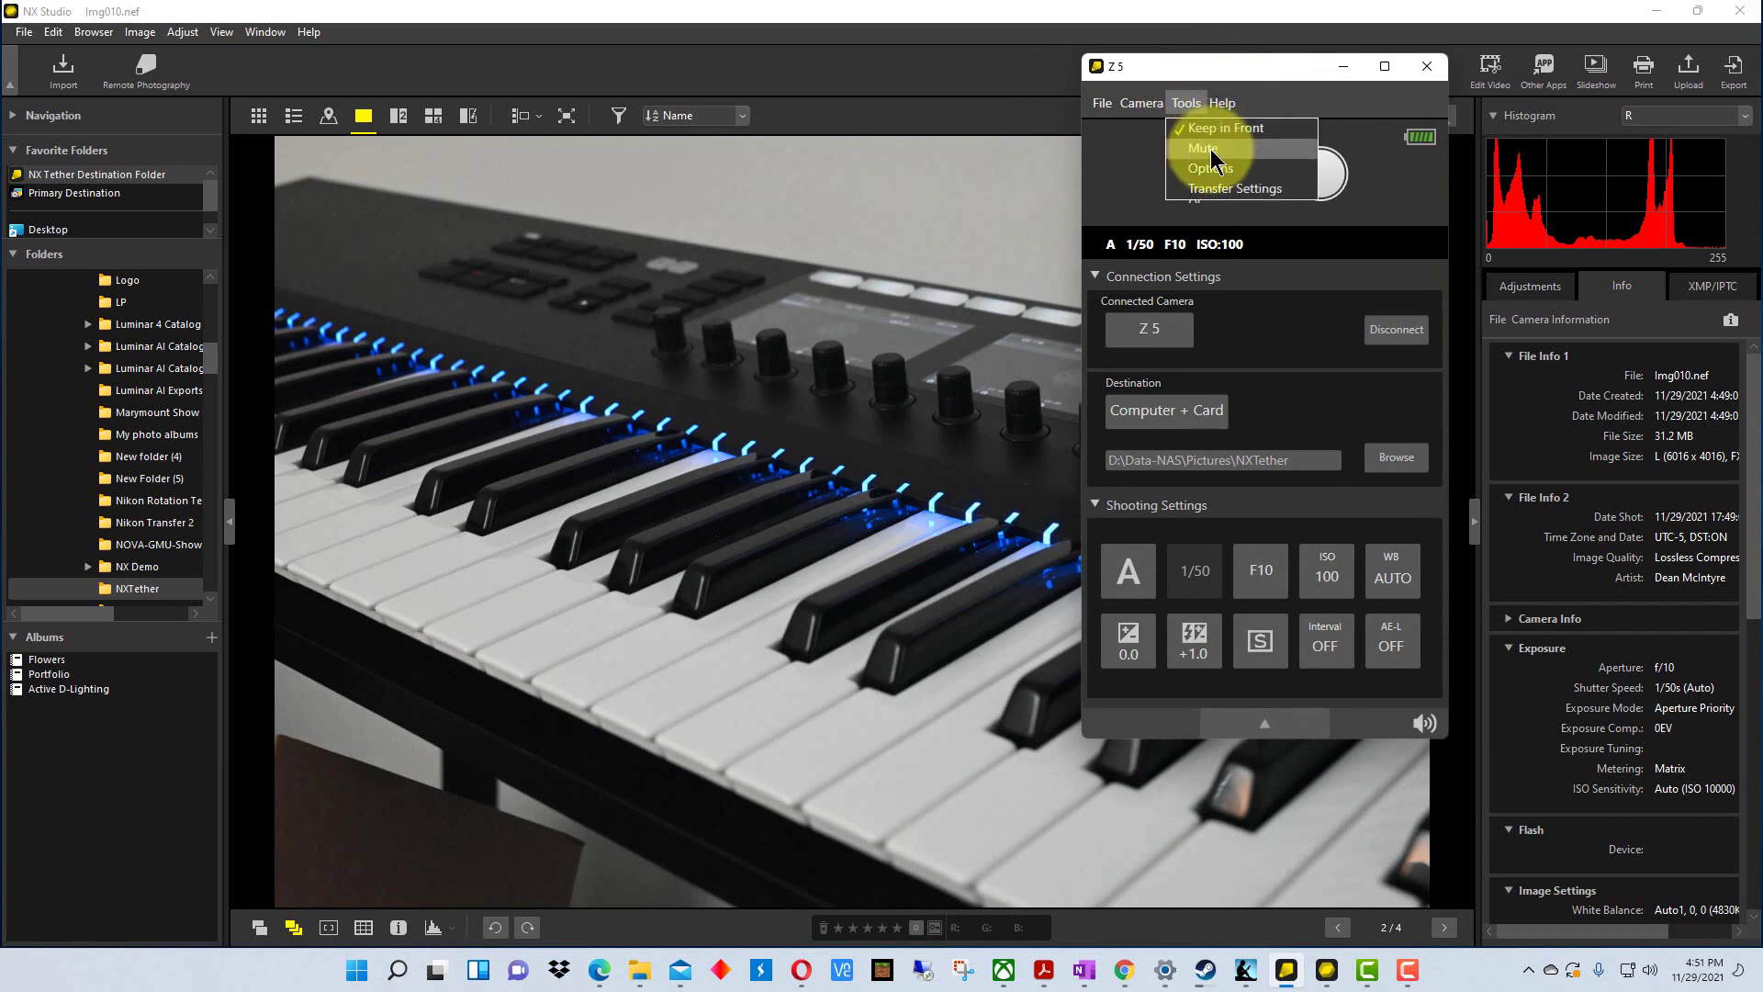
pyautogui.click(1212, 150)
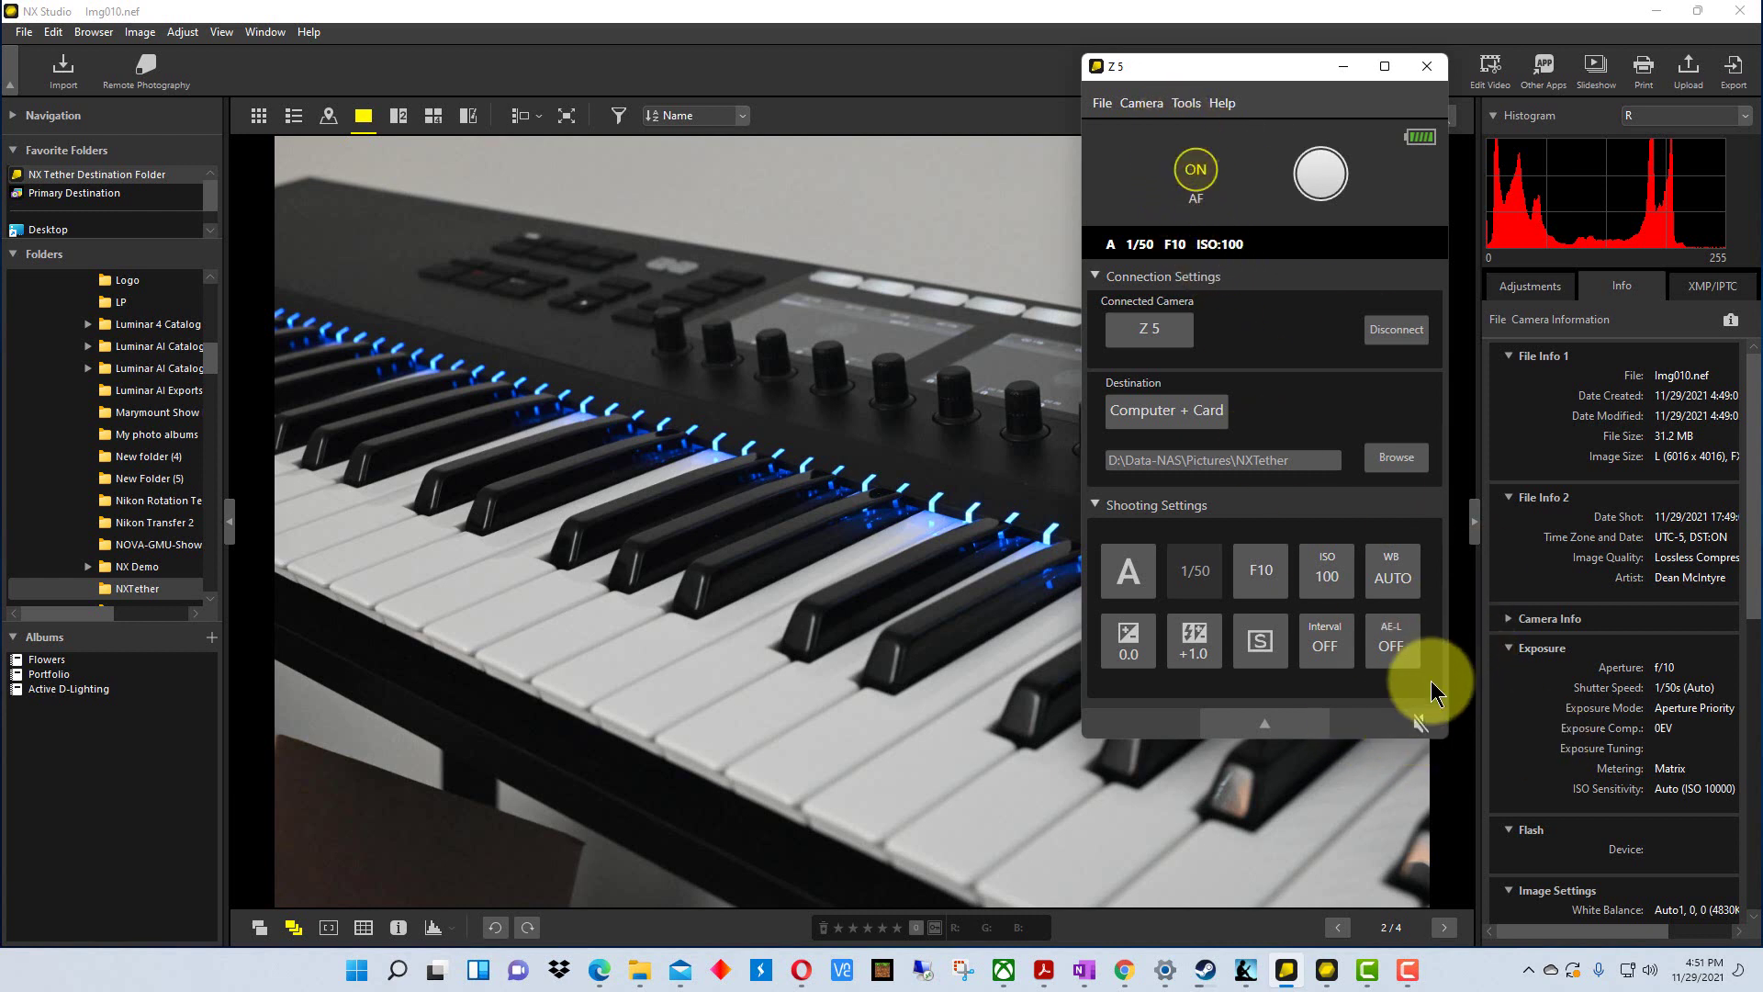
# Review Tools > Options Transfer Settings: Img prefix, 3-digit sequential numbering from 12.
pyautogui.click(1185, 103)
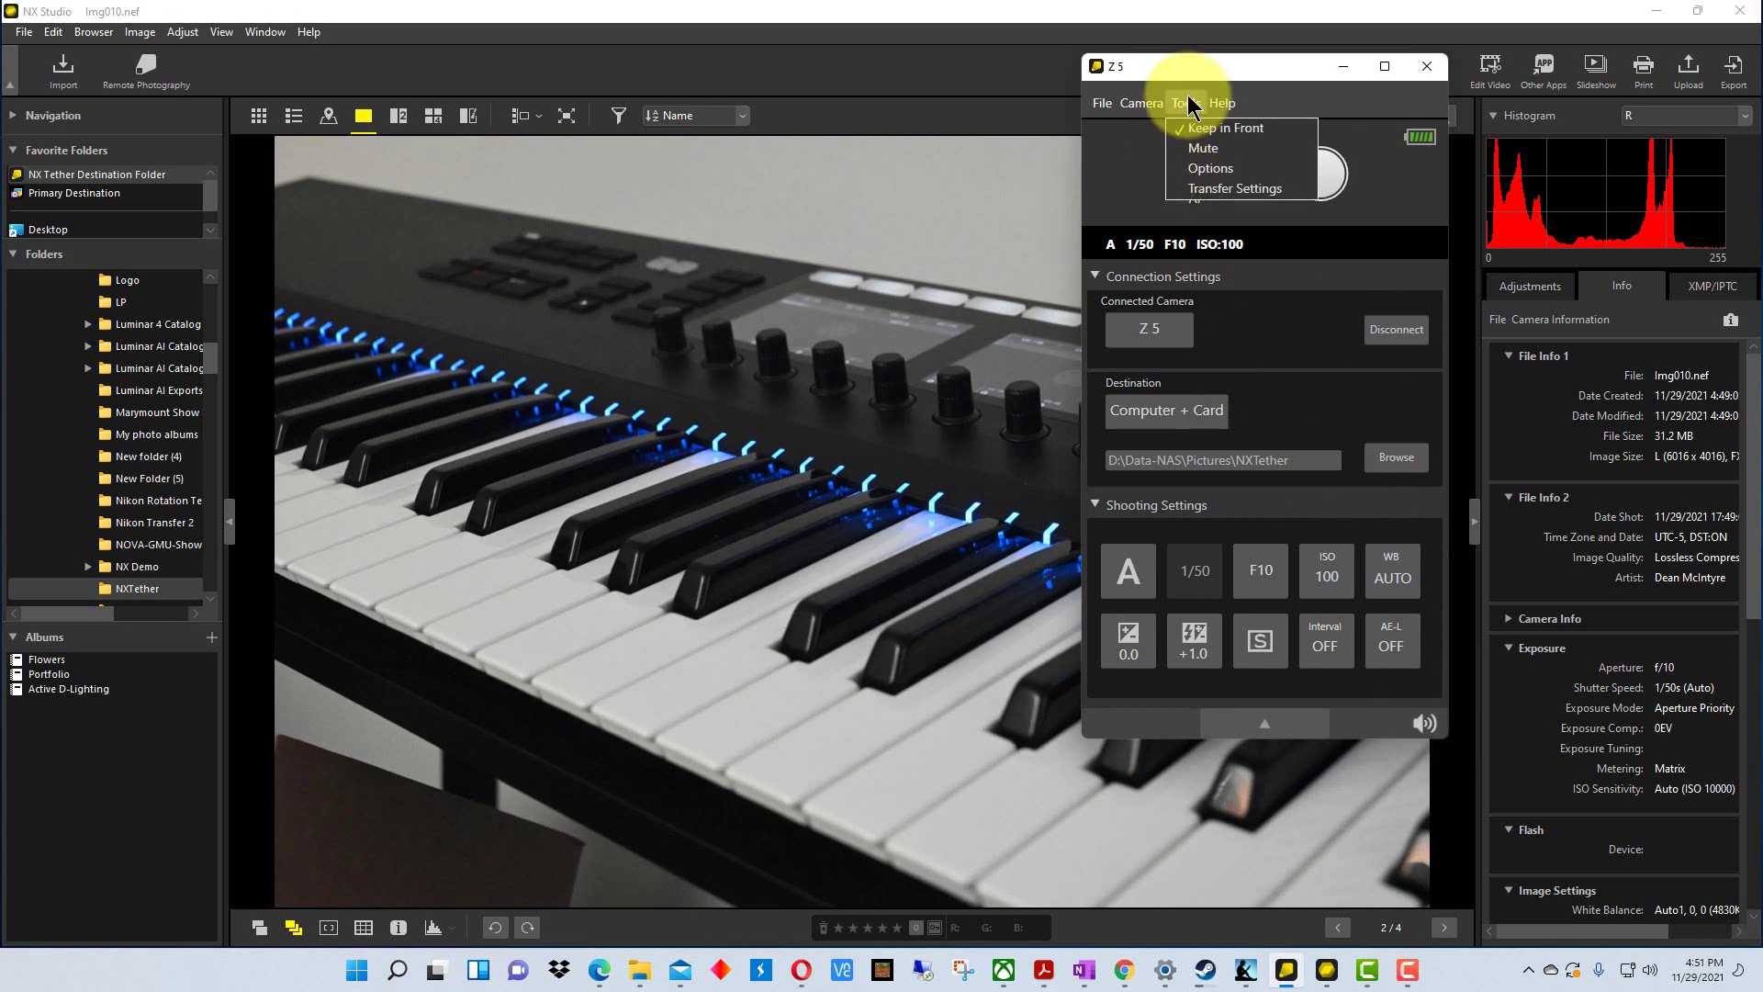
pyautogui.click(1212, 170)
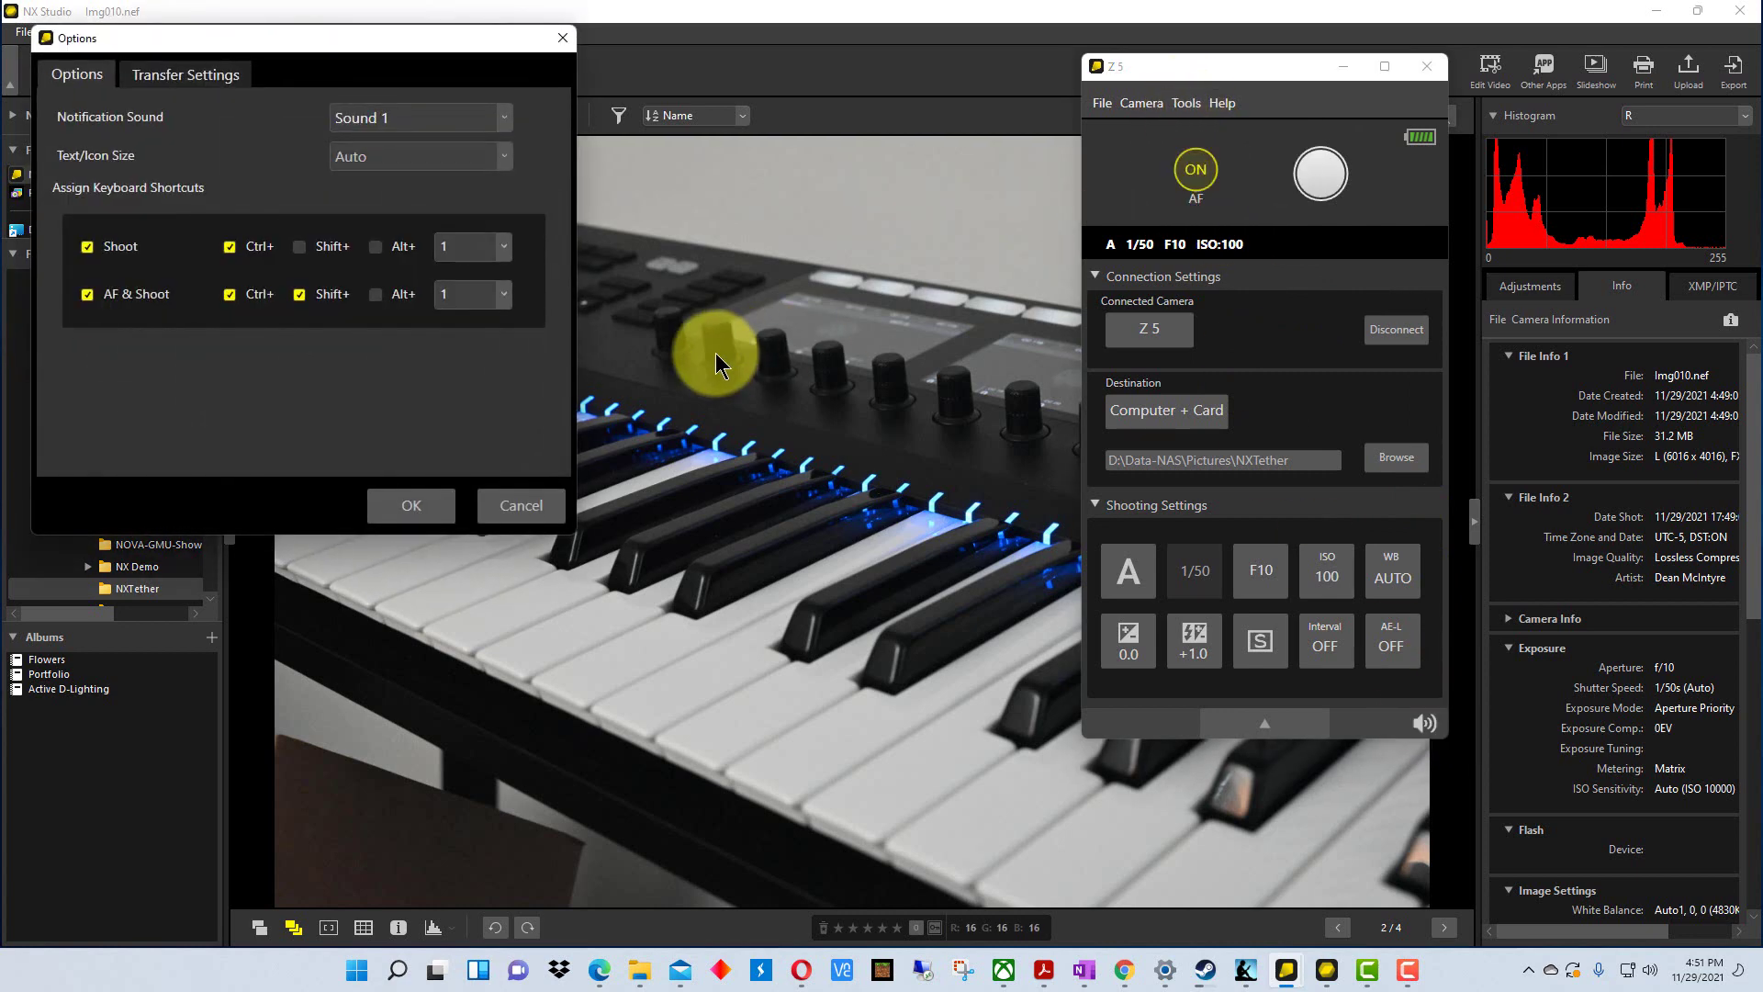
pyautogui.moveTo(357, 37); pyautogui.dragTo(576, 94)
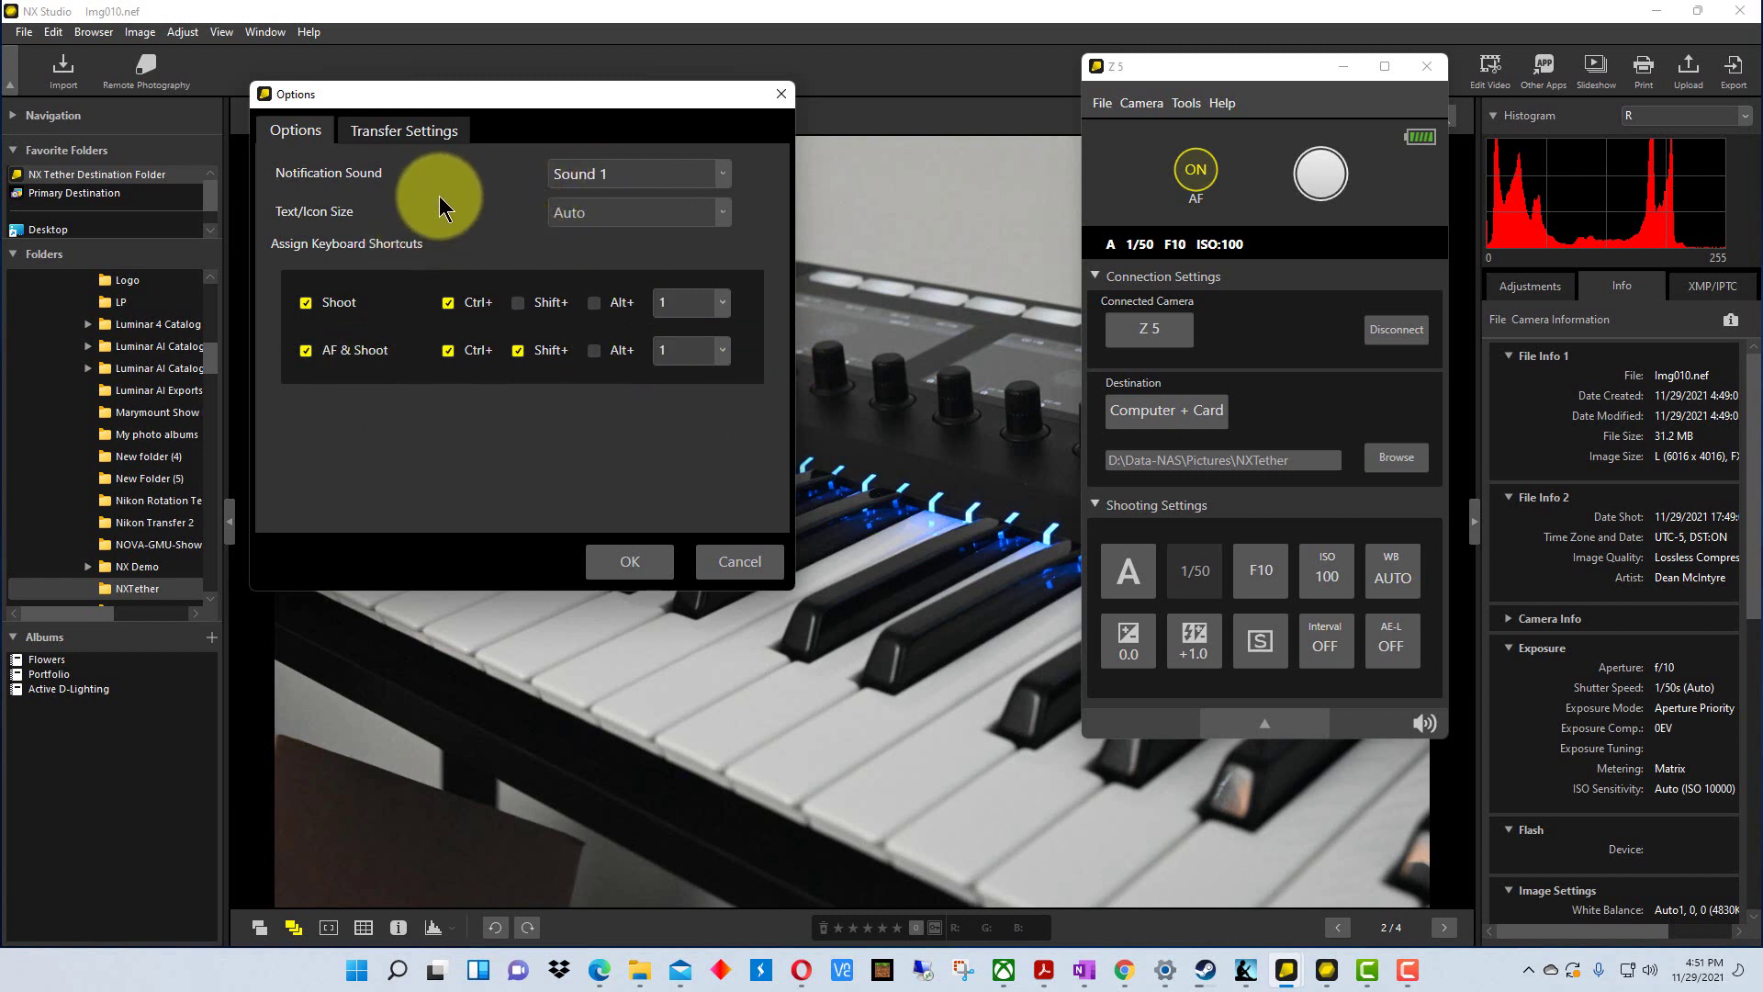
pyautogui.click(411, 135)
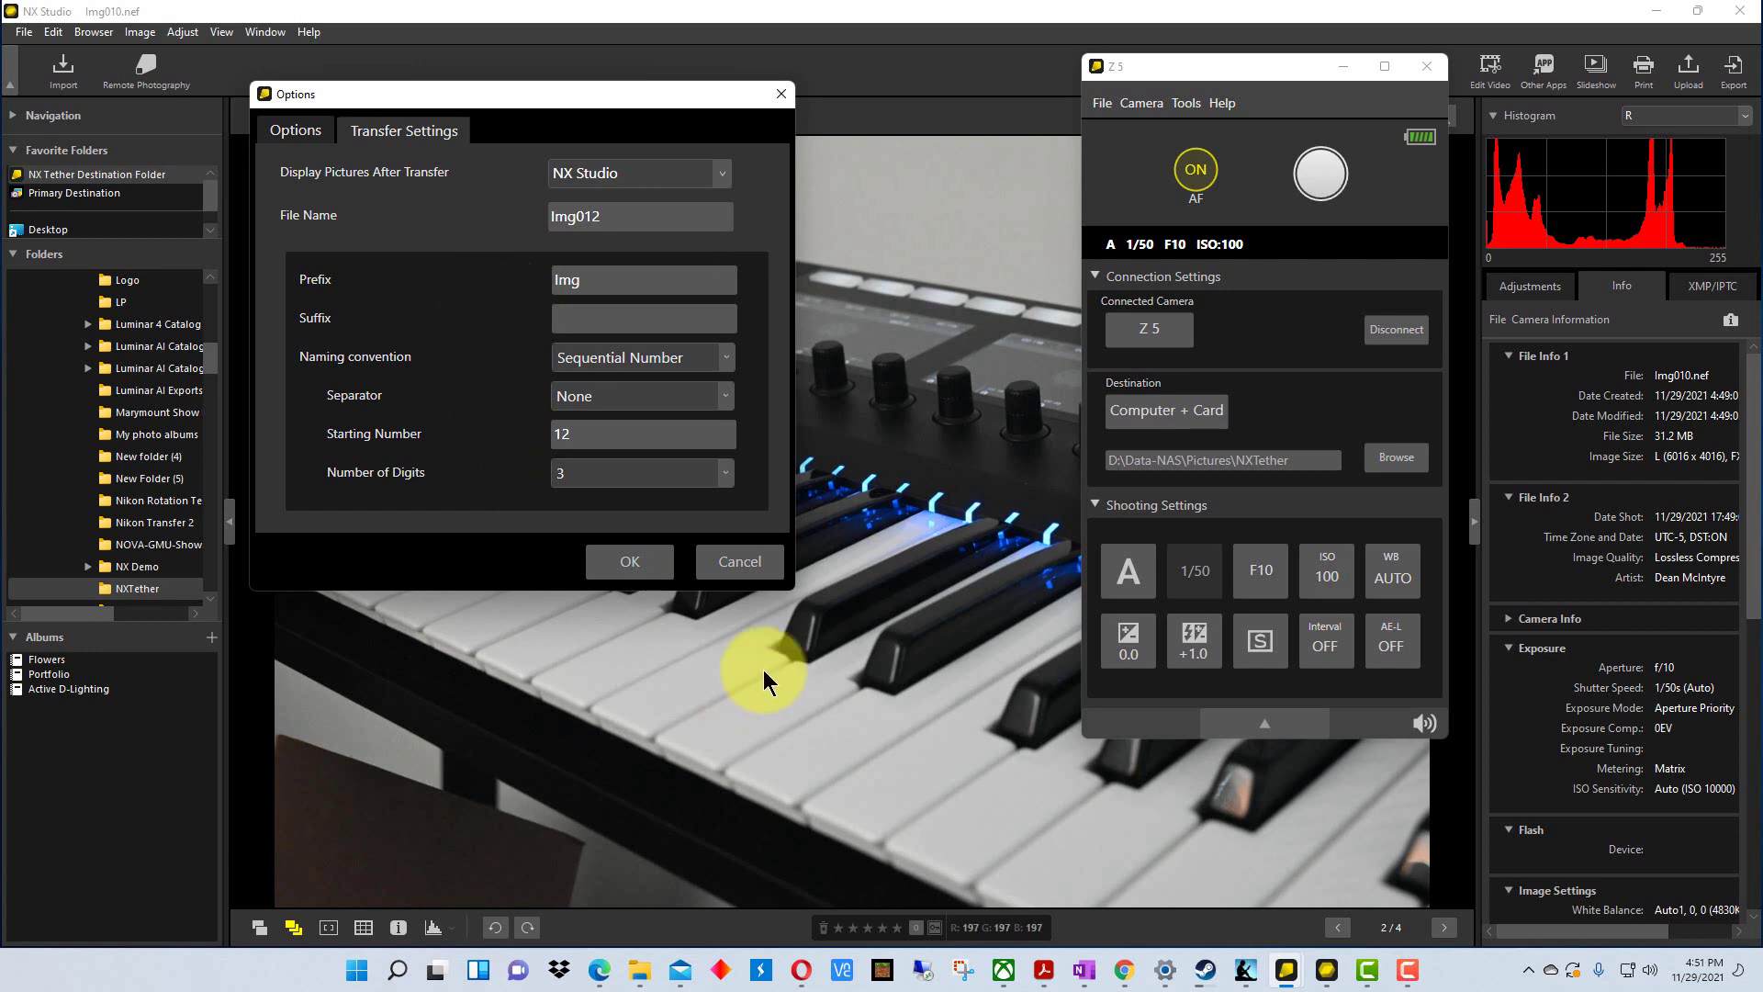
pyautogui.click(637, 566)
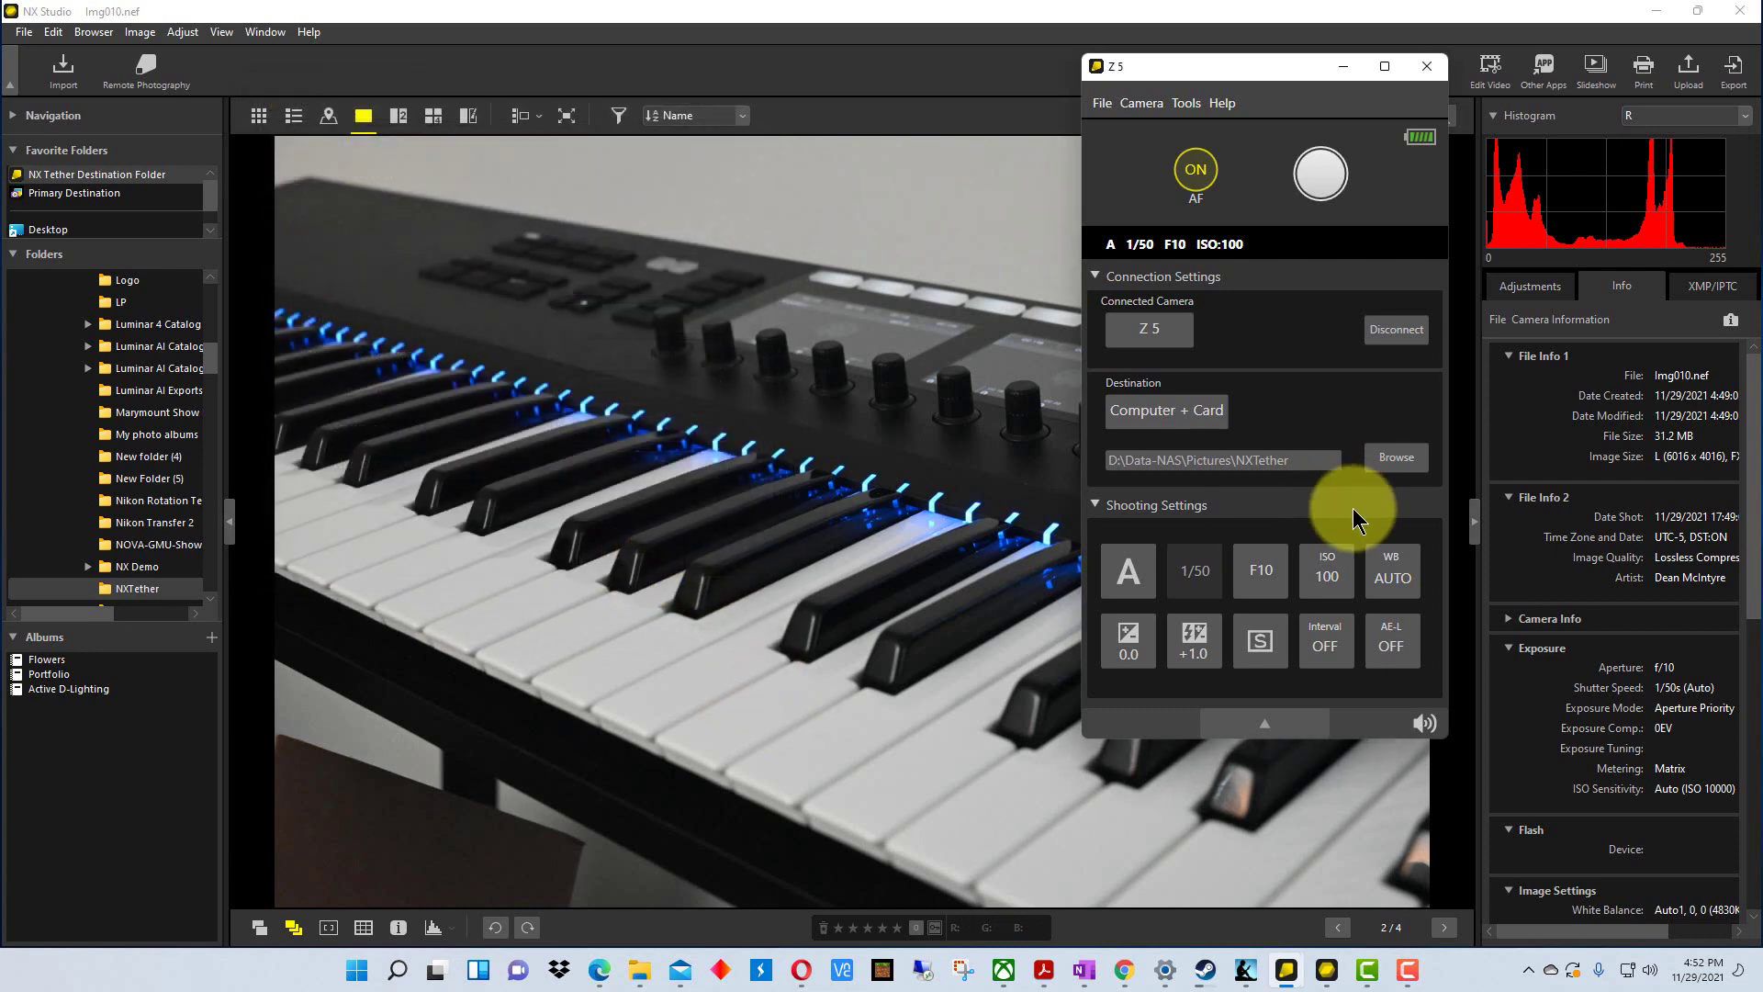